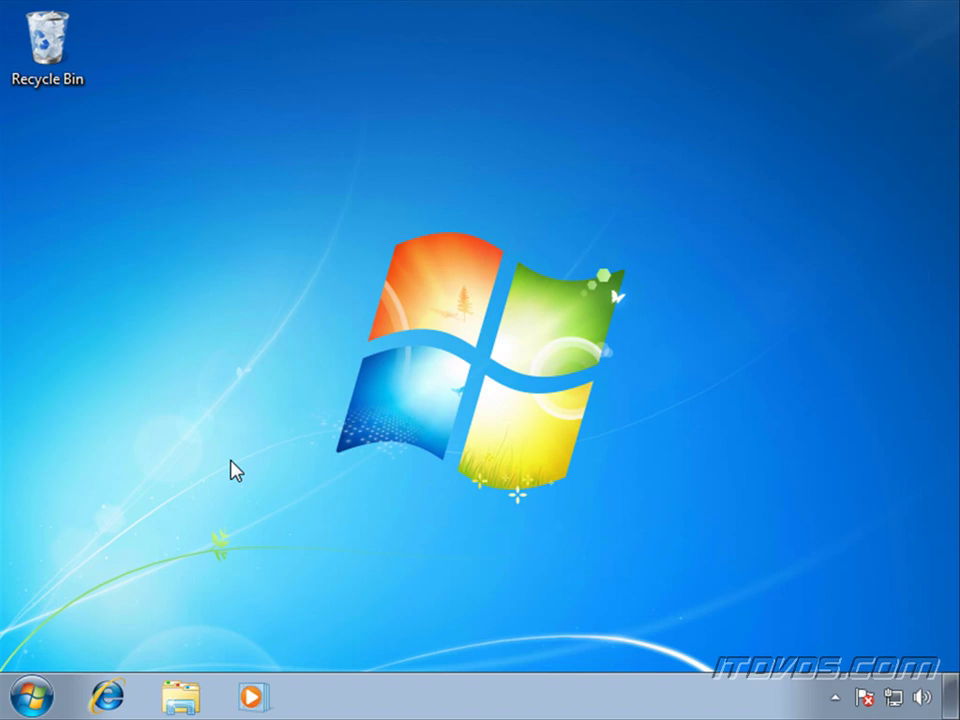
- Launch cmd as administrator from the Start search, approve UAC, and maximize the window
left_click(33, 698)
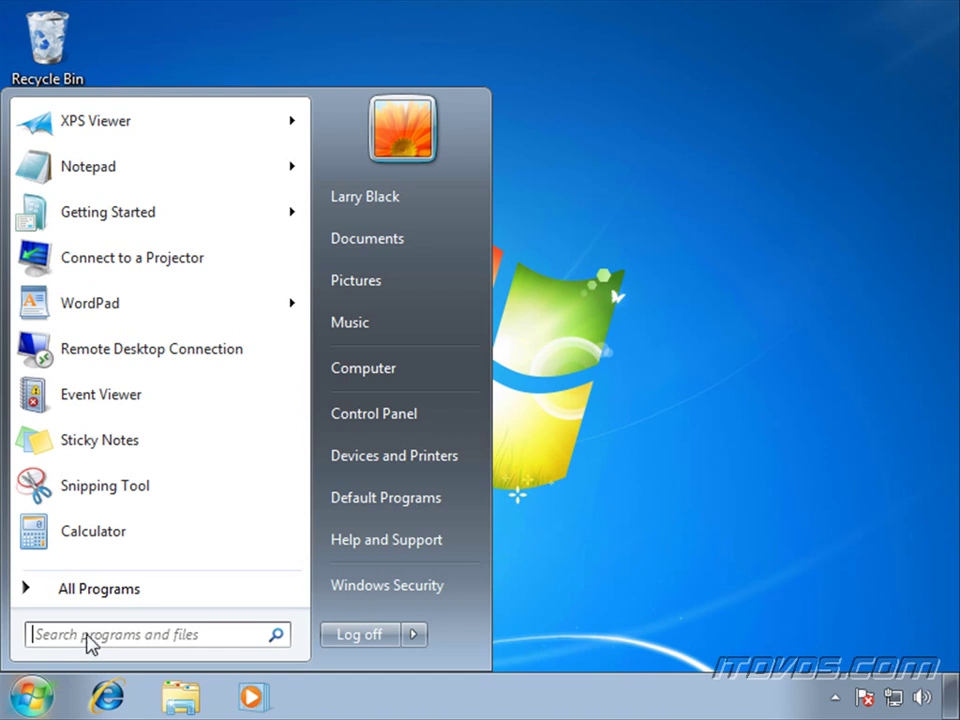
type("cmd")
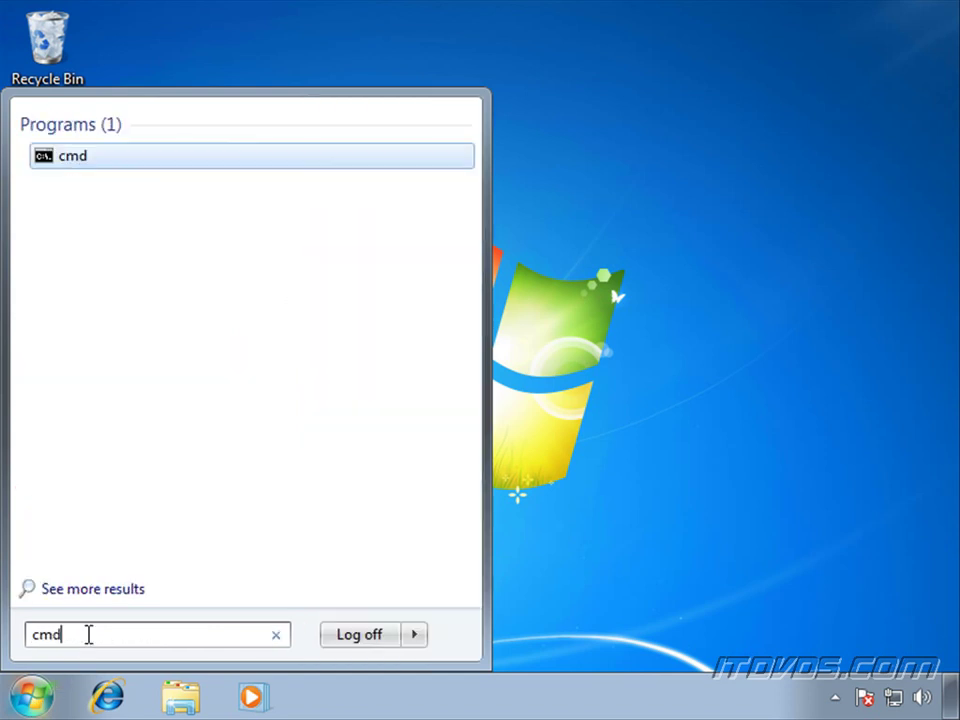
right_click(70, 165)
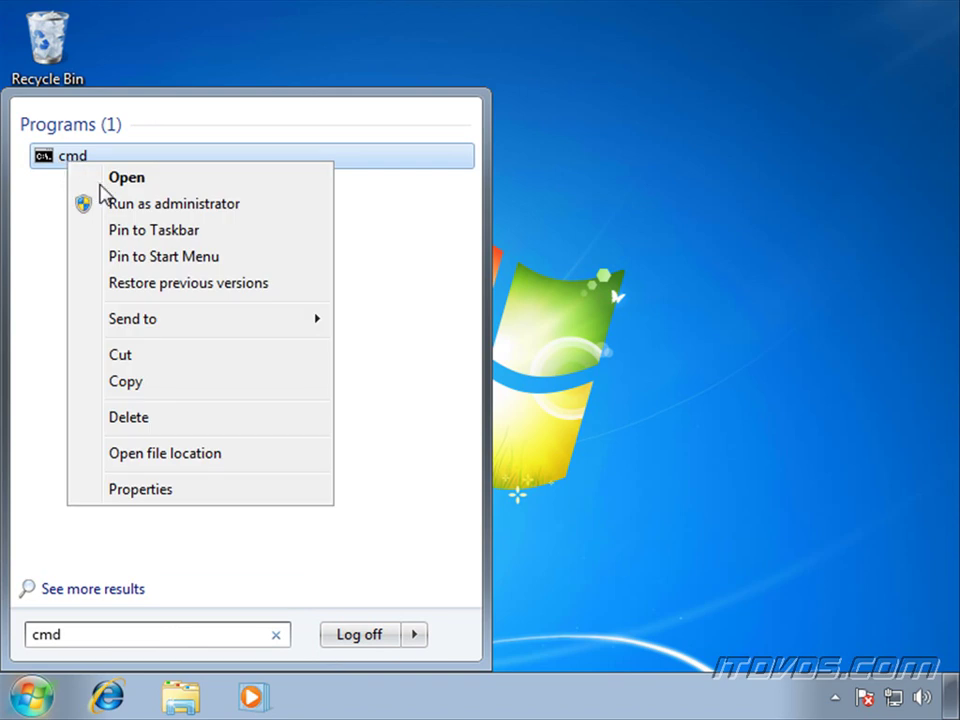
left_click(163, 206)
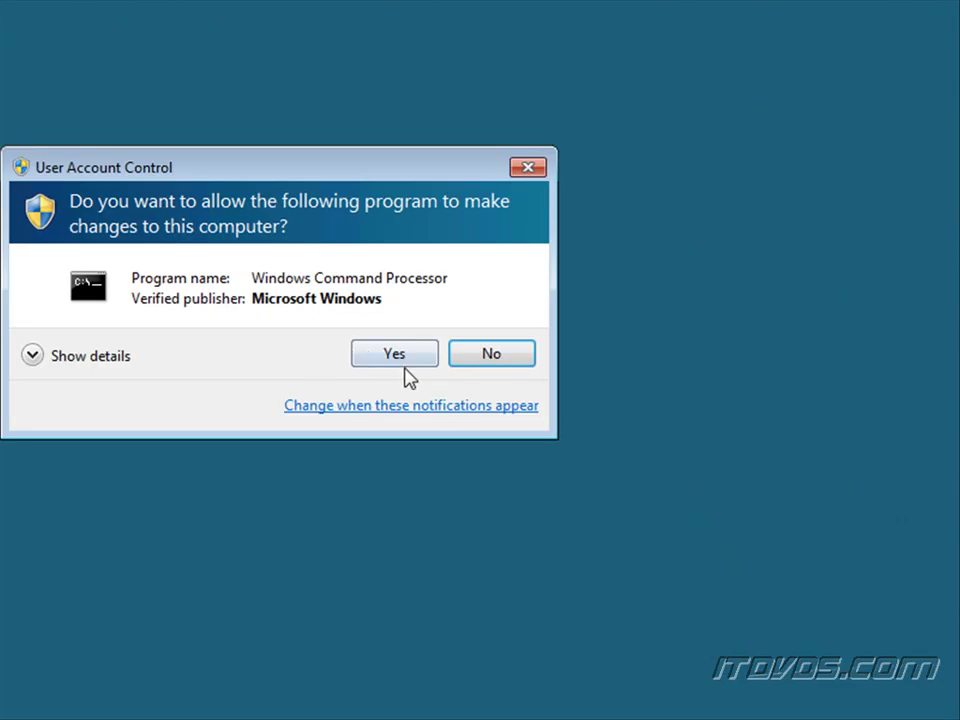
left_click(404, 355)
double_click(390, 177)
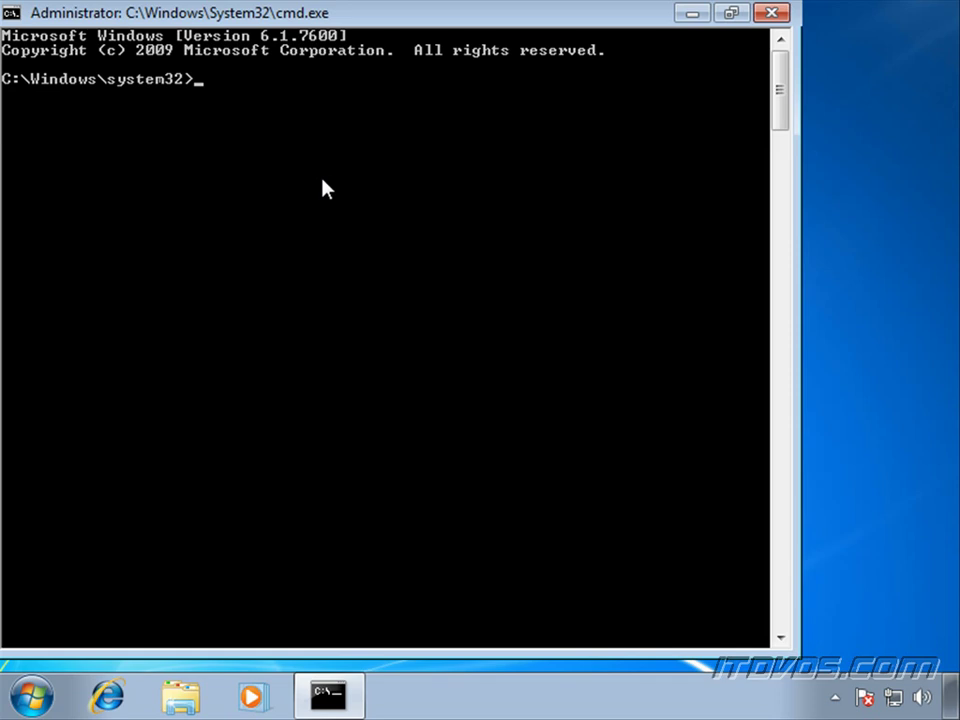
- Run winrm quickconfig, which reports WinRM is already configured, then close the console
type("winrm quick")
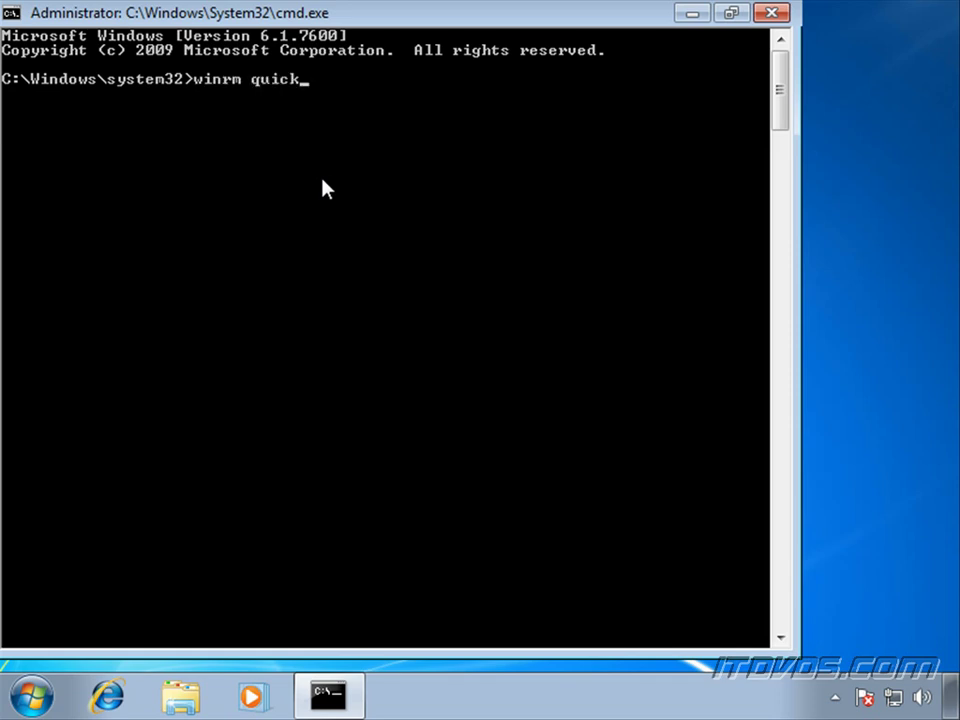
type("config")
key("Return")
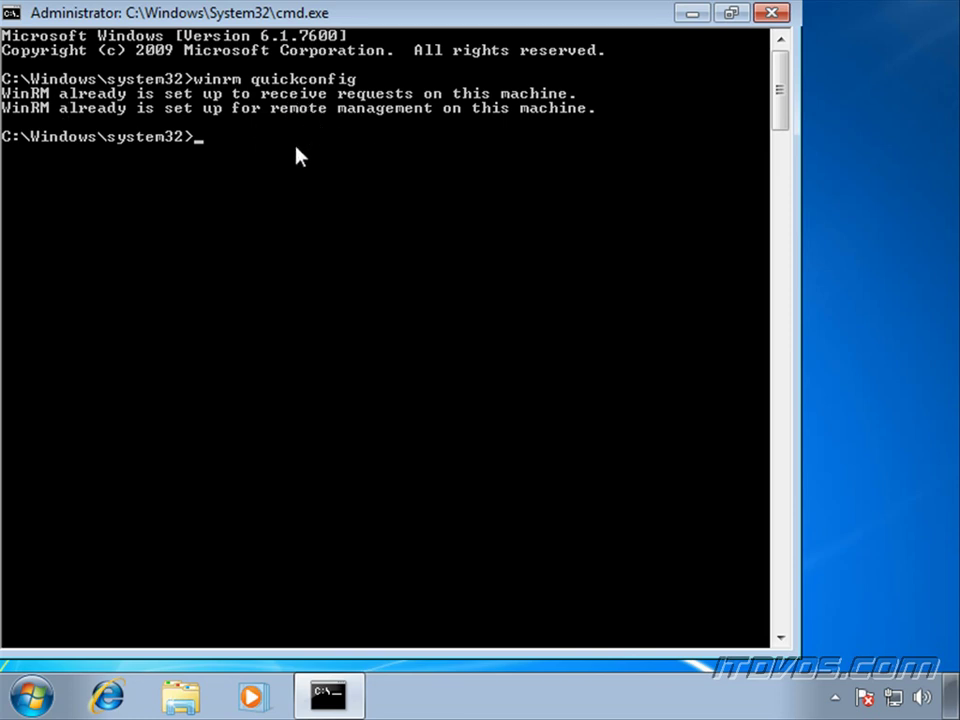
key("alt+F4")
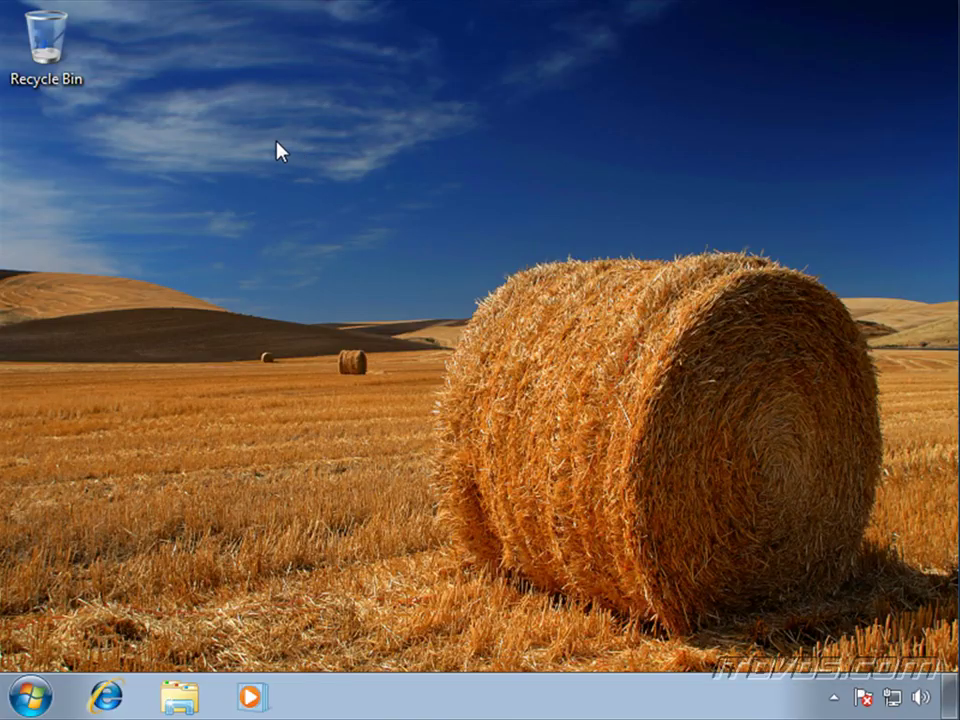
- Open an elevated Command Prompt from the Start search and reposition its window
left_click(32, 699)
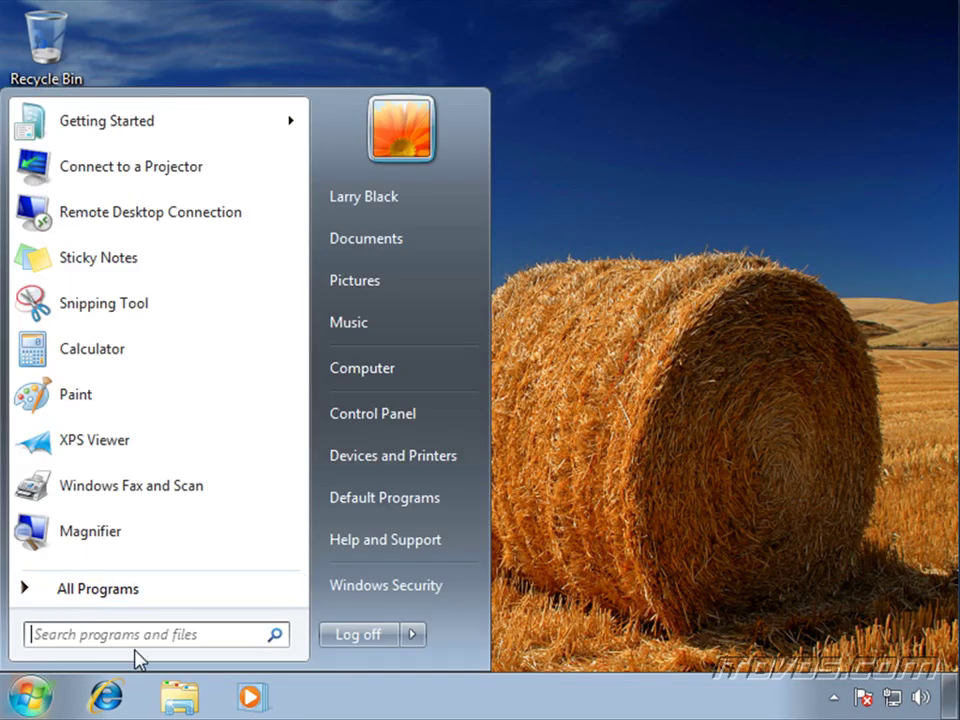
type("cmd")
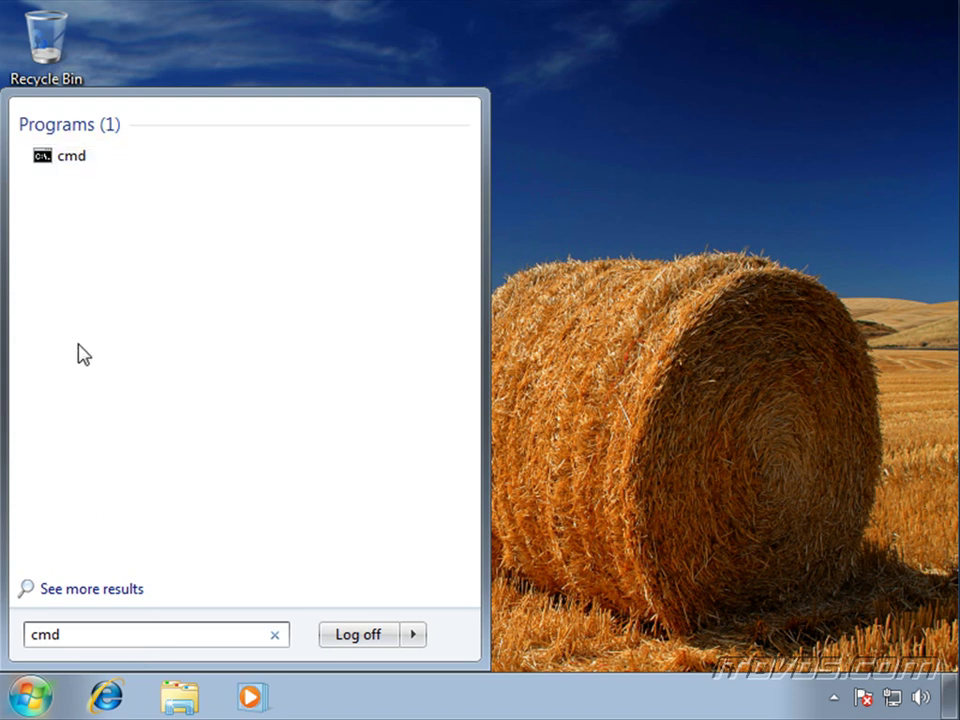
right_click(84, 160)
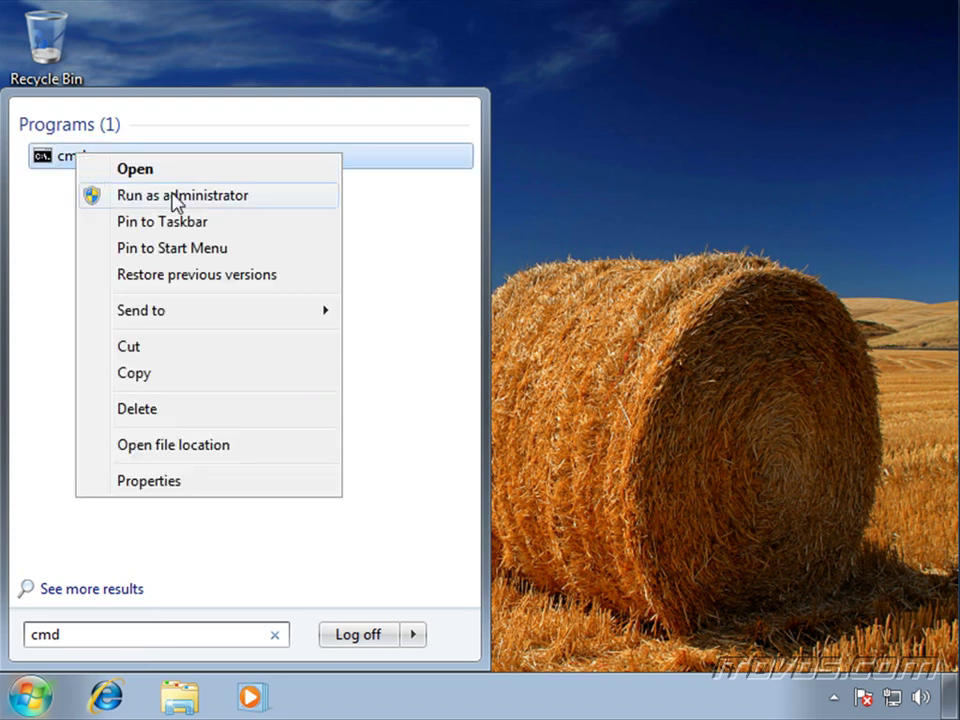
left_click(176, 197)
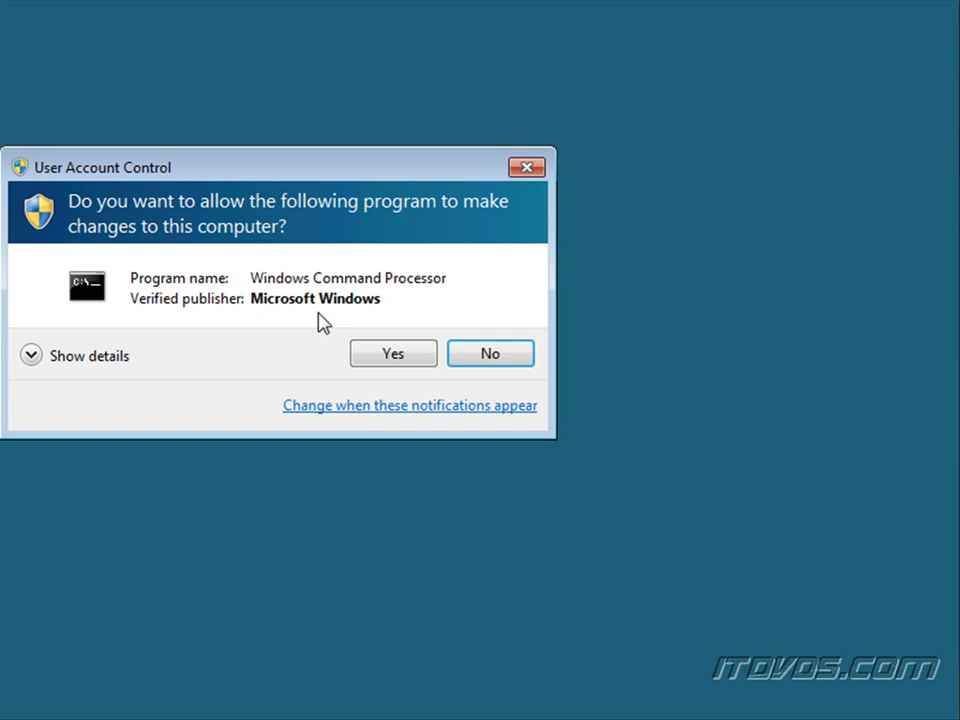
left_click(398, 353)
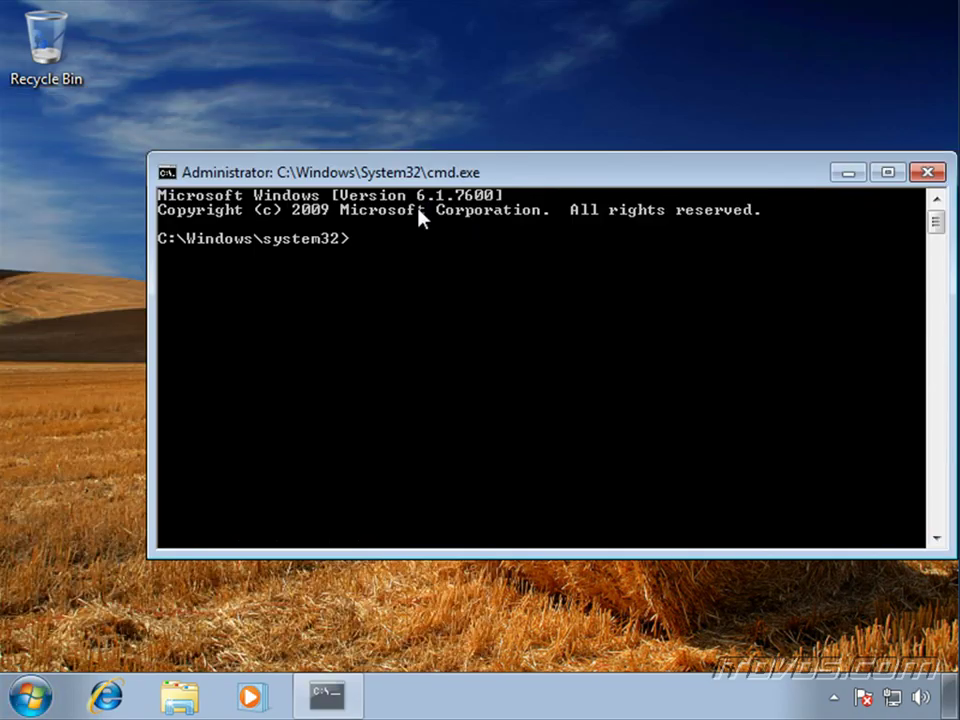
left_click_drag(409, 171, 261, 15)
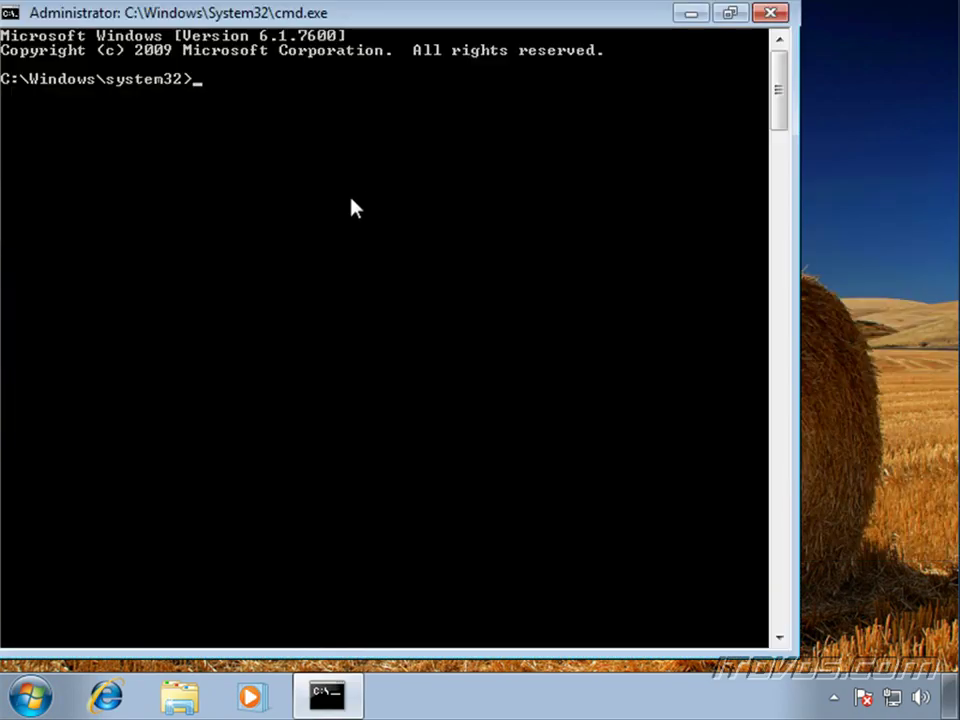
- Run winrm quickconfig and answer y to the service and listener/firewall prompts
type("winrm quickco")
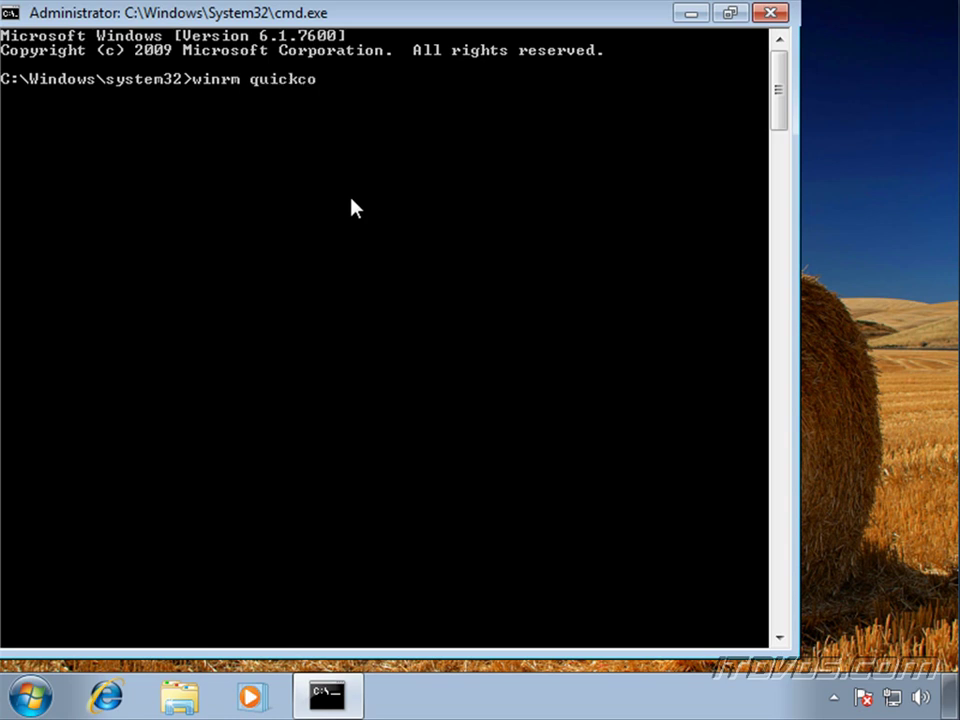
type("nfig")
key("Return")
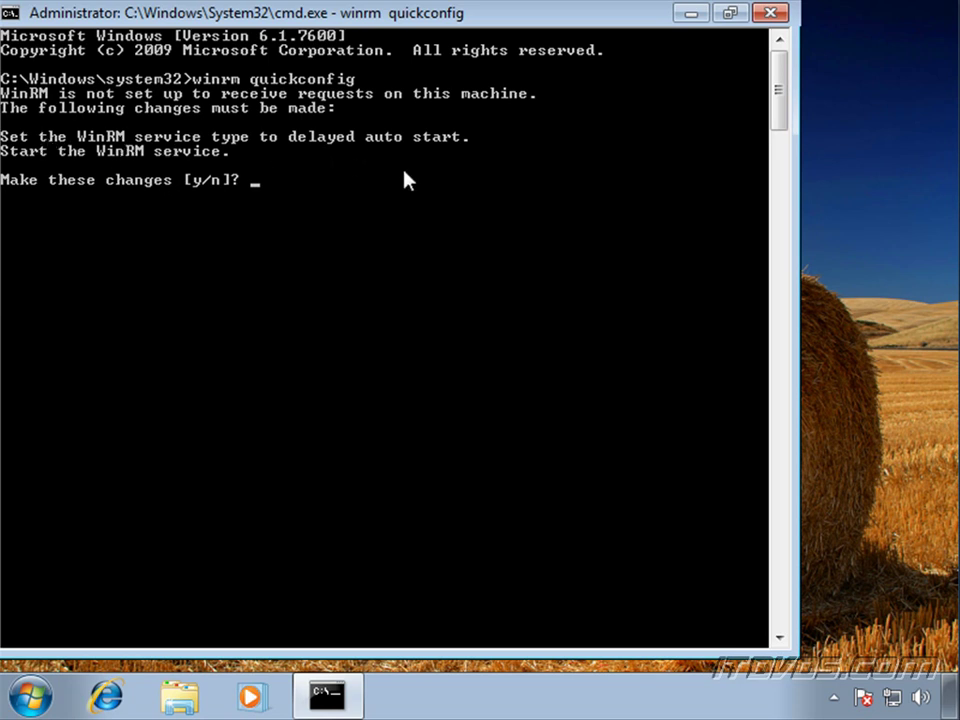
type("y")
key("Return")
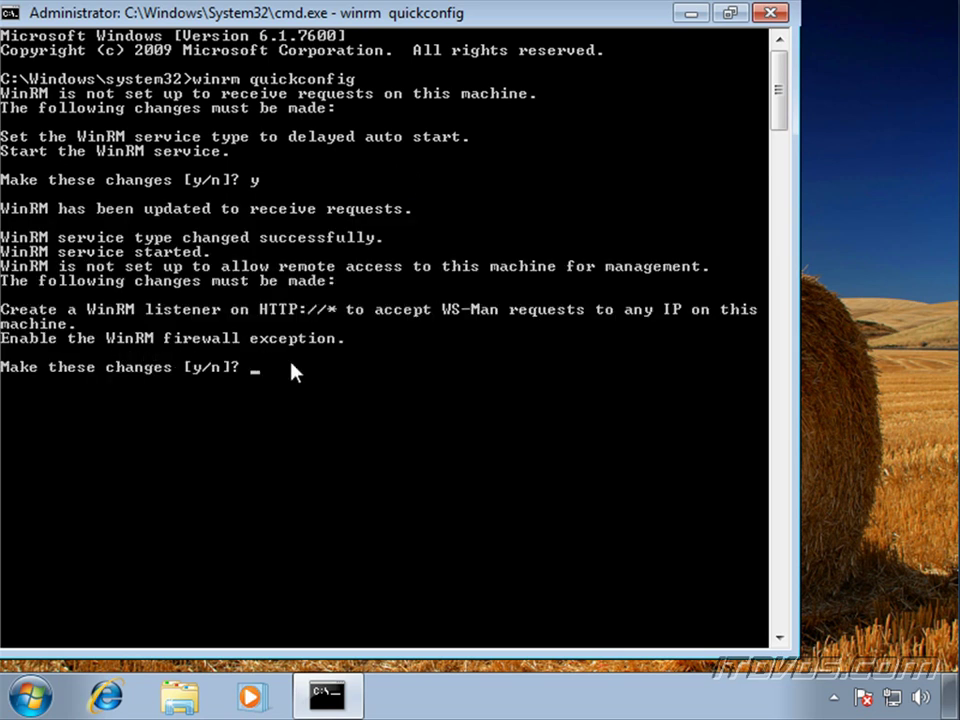
type("y")
key("Return")
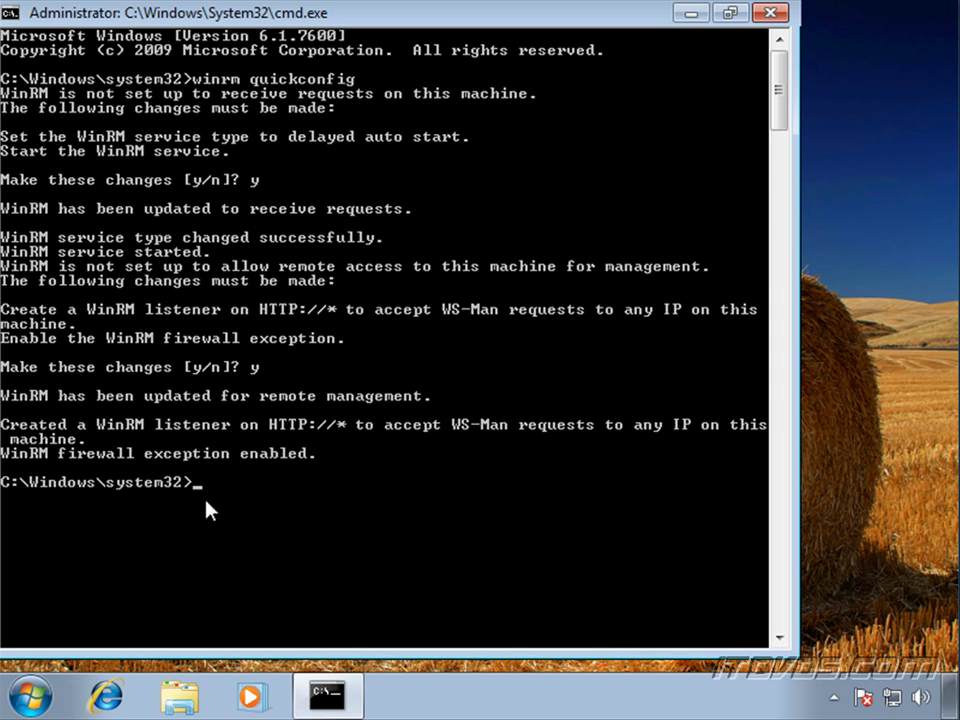
- Open Computer Management and the Event Log Readers group's properties under Local Users and Groups
left_click(30, 697)
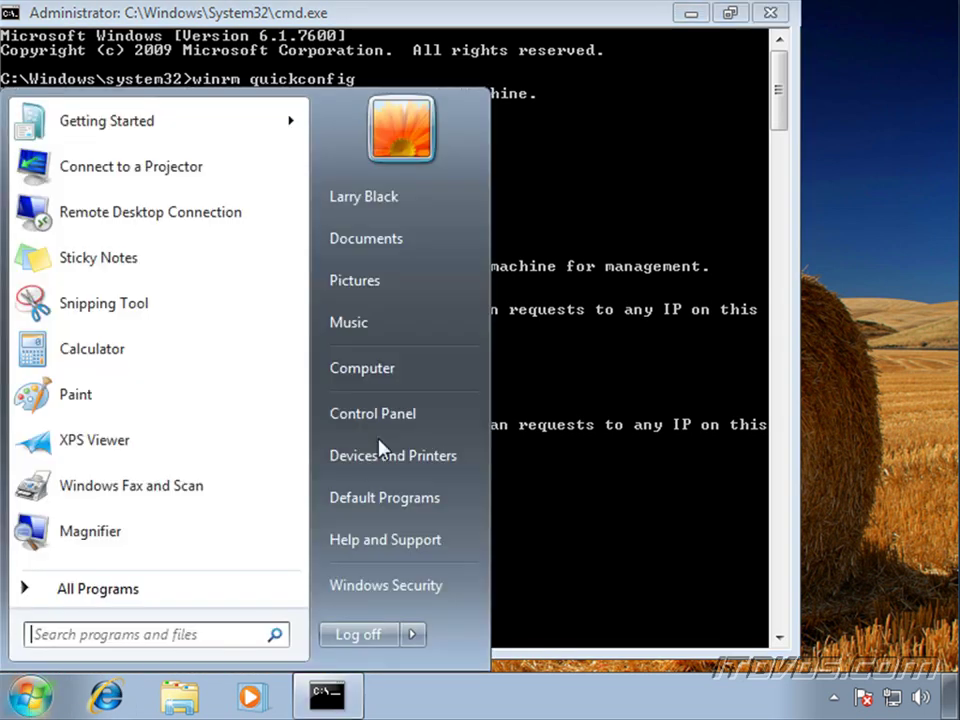
right_click(366, 376)
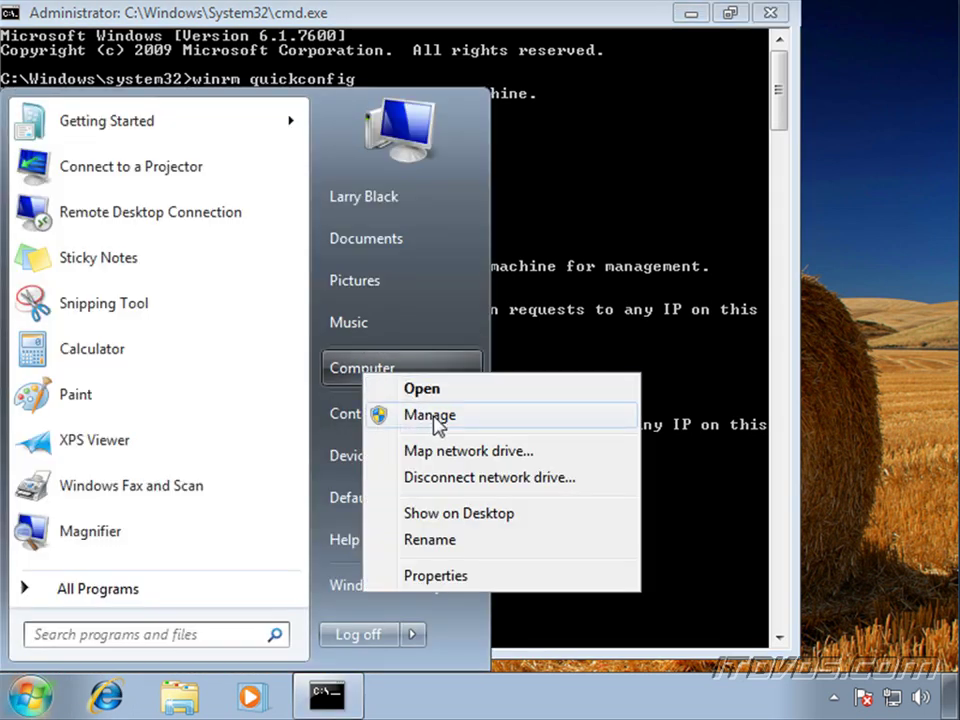
left_click(437, 423)
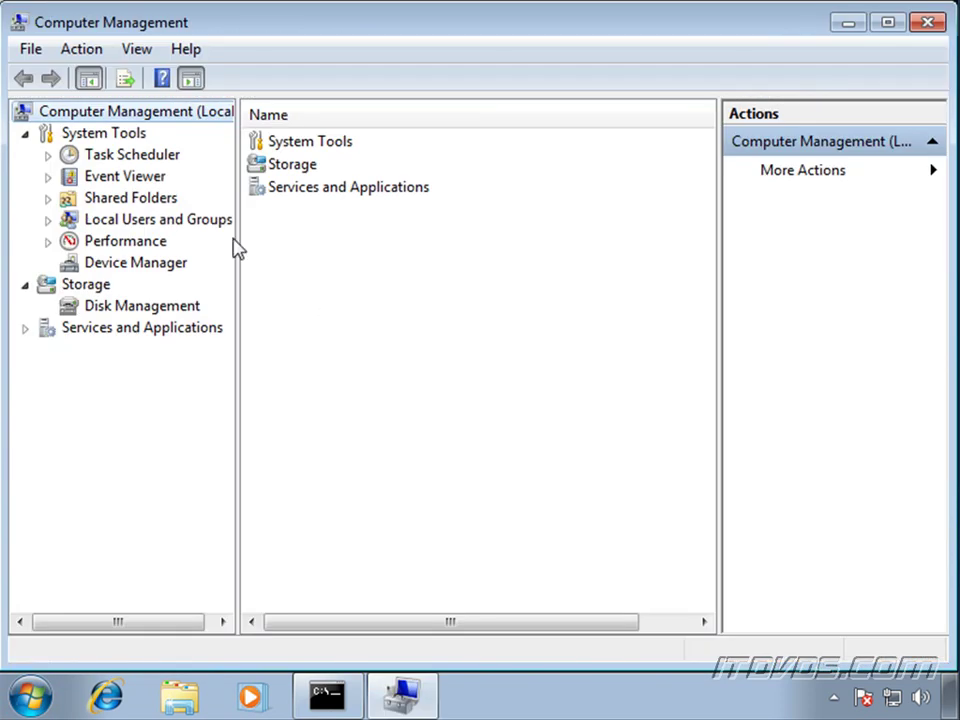
double_click(67, 218)
left_click(128, 262)
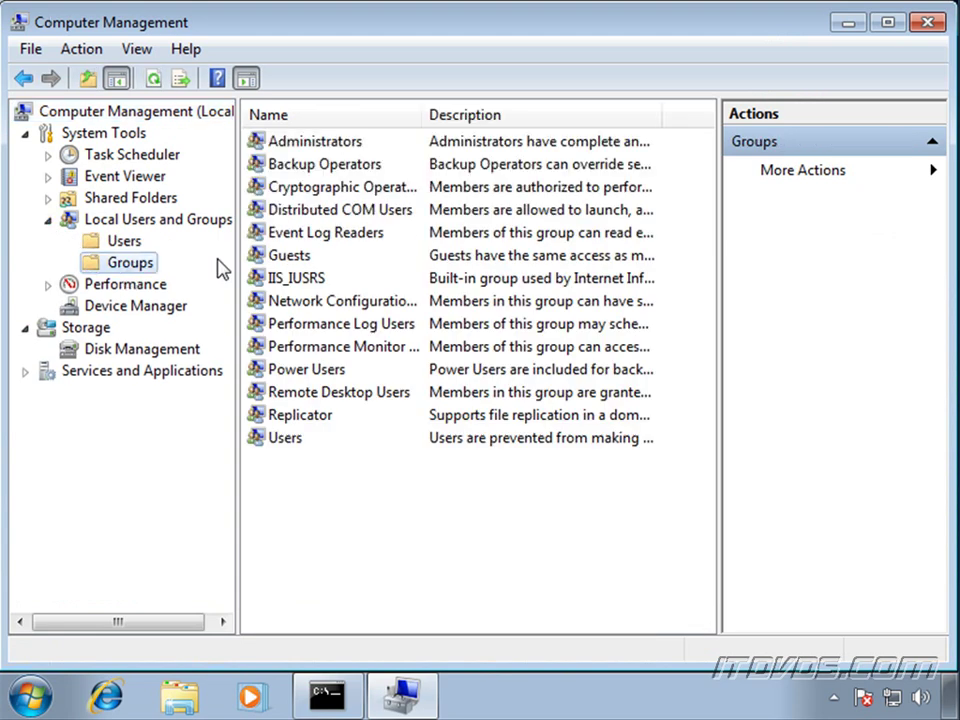
left_click(320, 234)
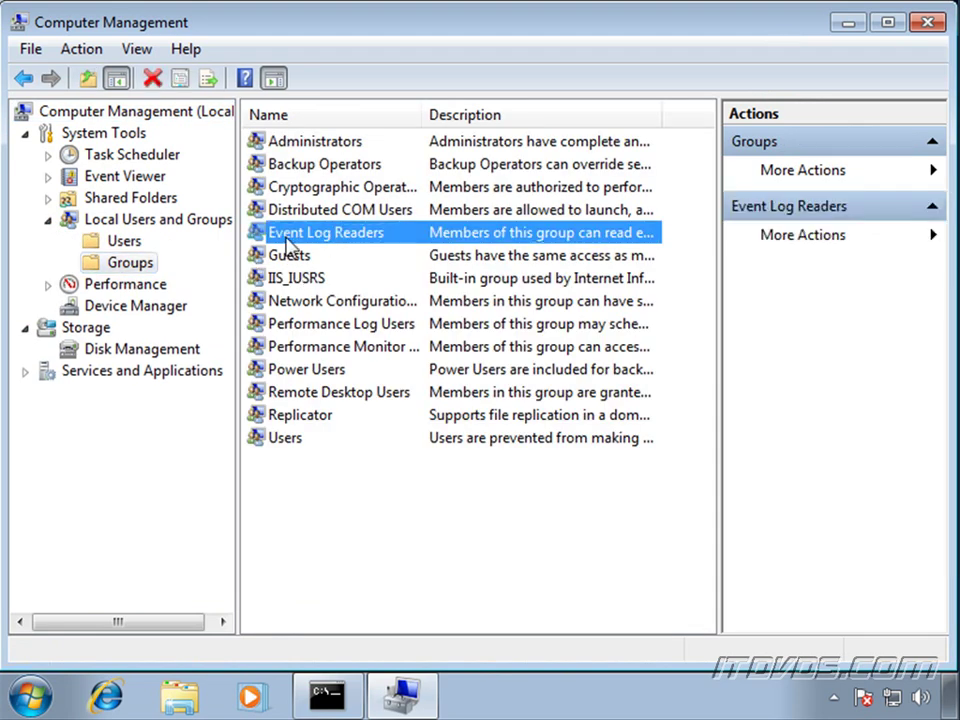
double_click(268, 240)
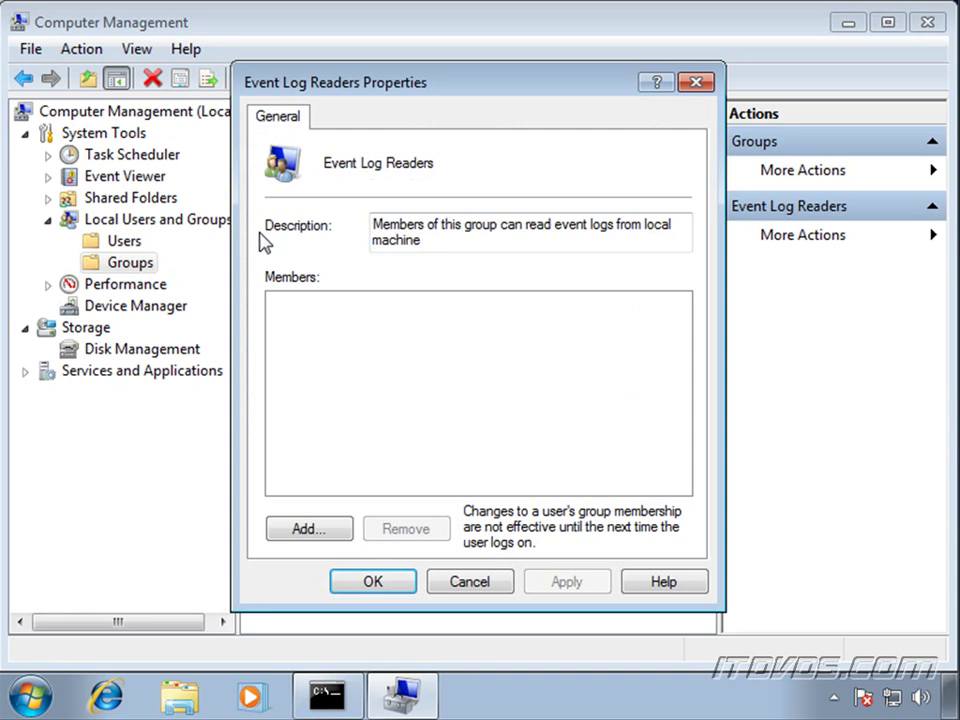
- Add computer desktop101, searching Computers only, as a member and confirm the properties
left_click(307, 530)
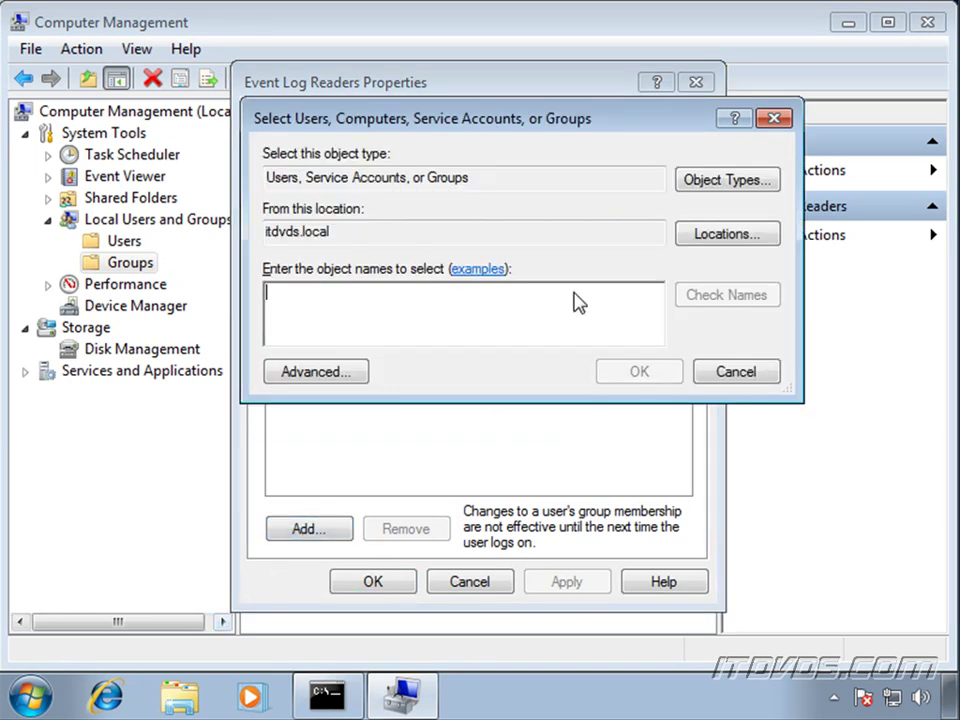
left_click(744, 184)
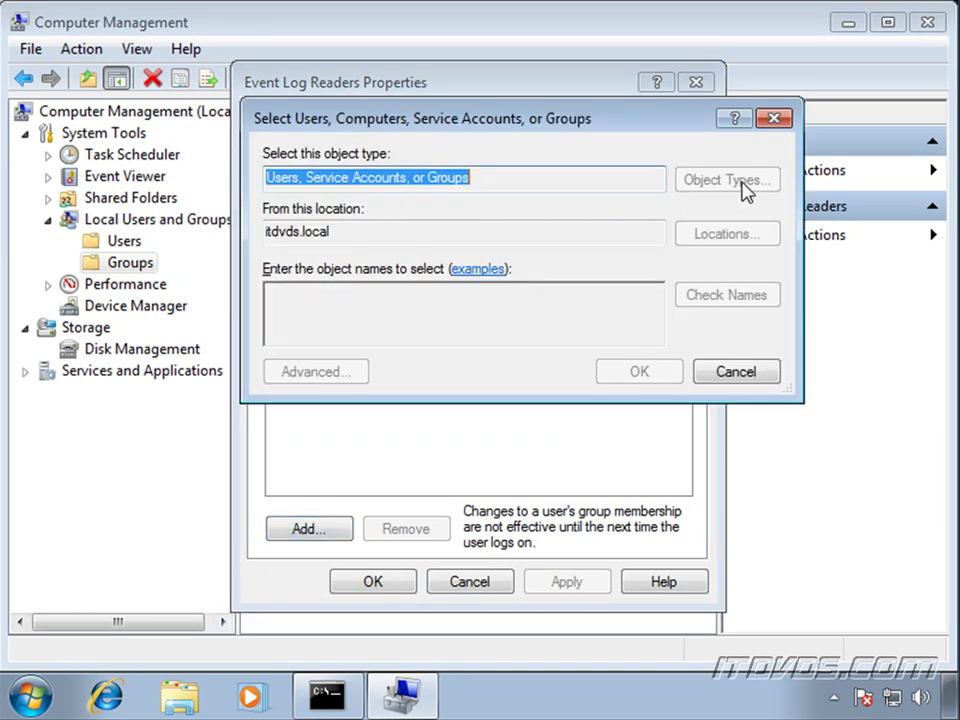
left_click(286, 273)
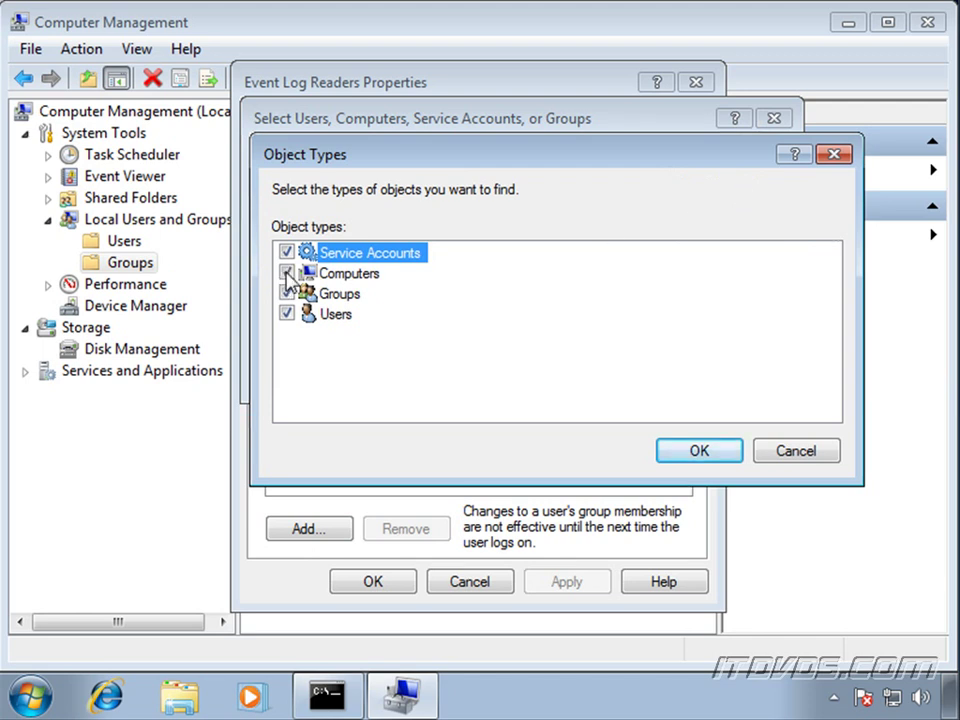
left_click(286, 252)
left_click(286, 293)
left_click(286, 314)
left_click(718, 455)
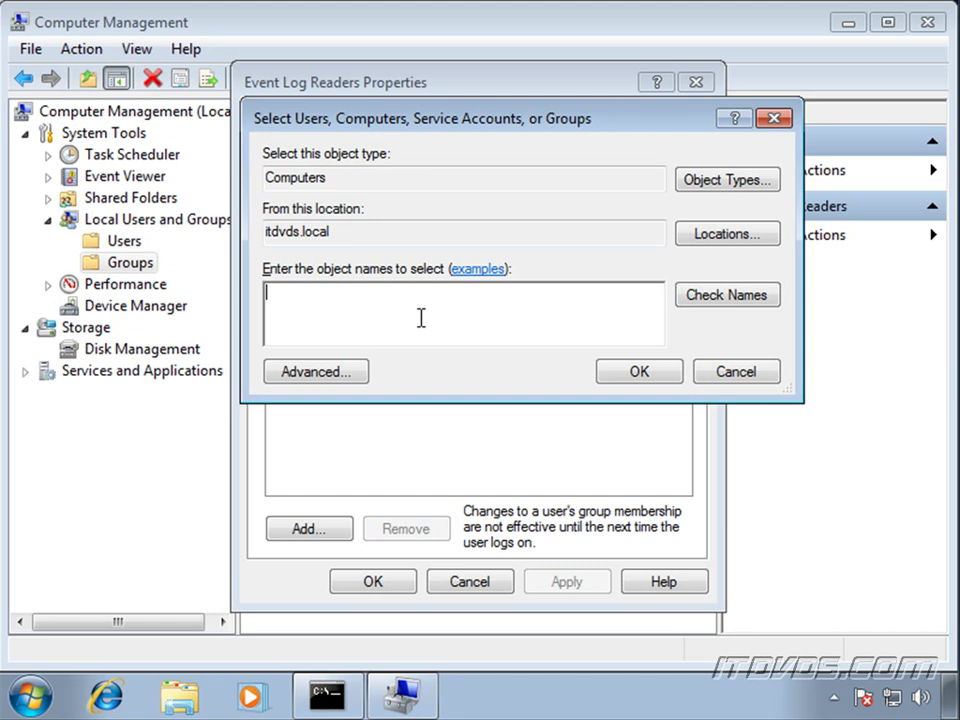
type("desktop101")
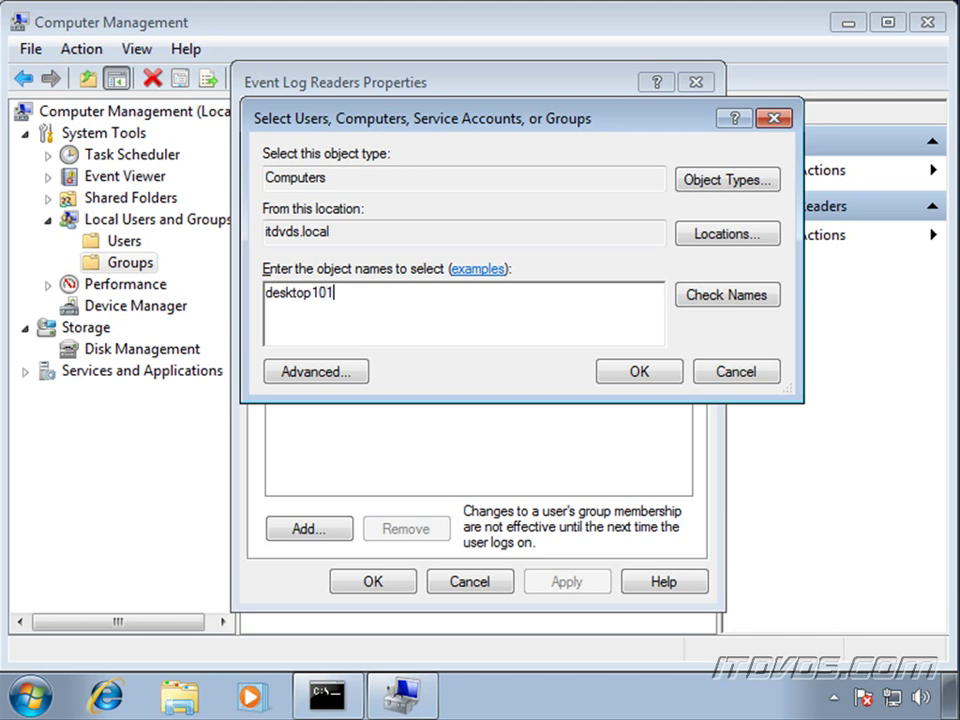
left_click(727, 295)
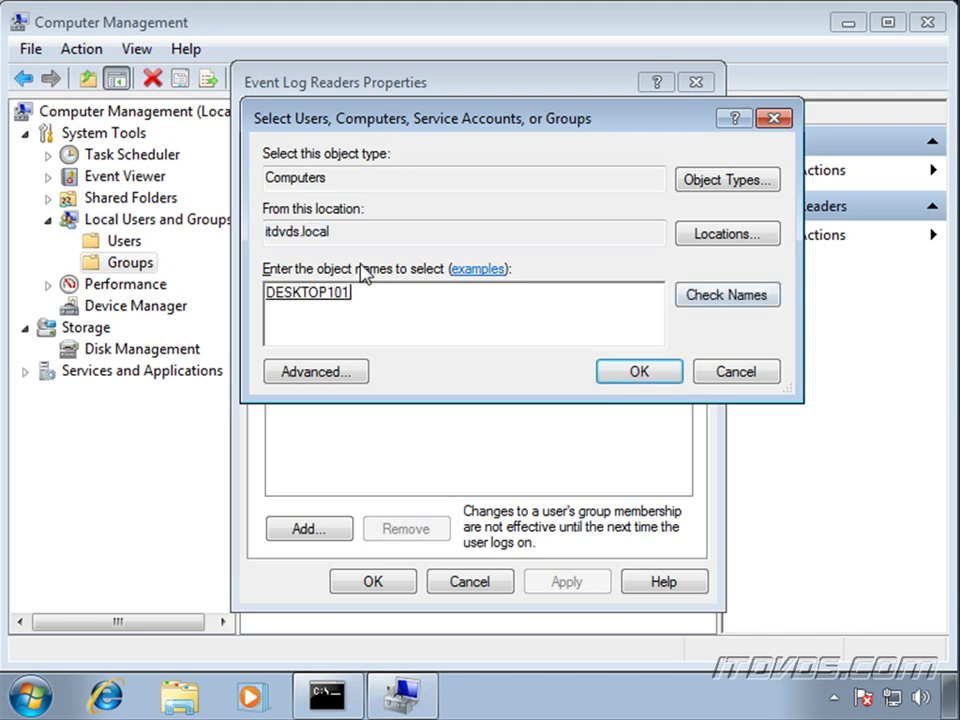
left_click(639, 372)
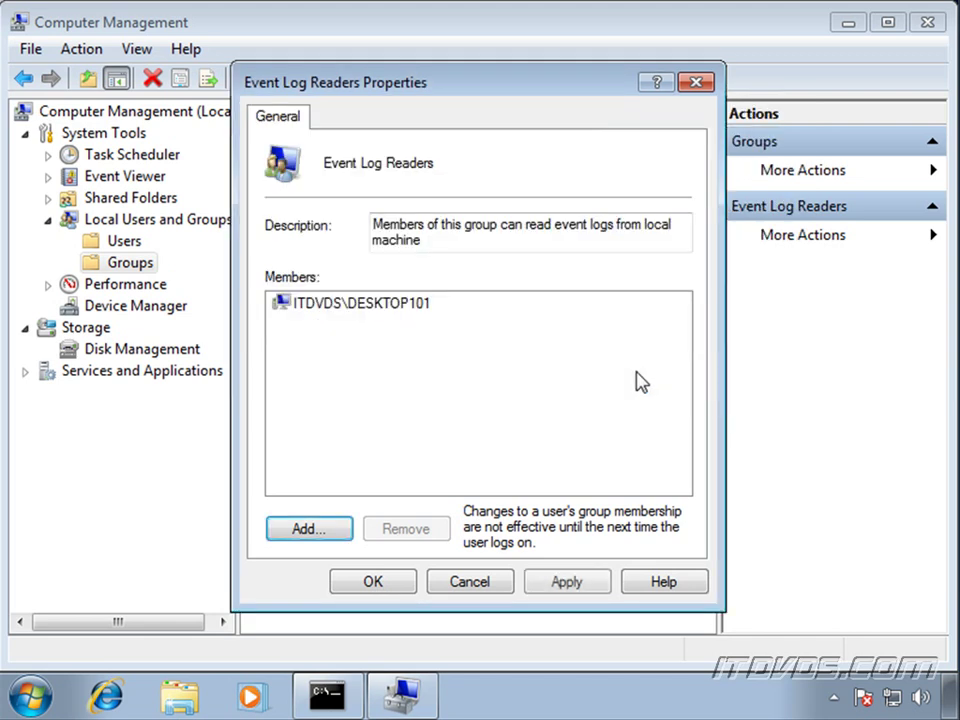
left_click(392, 588)
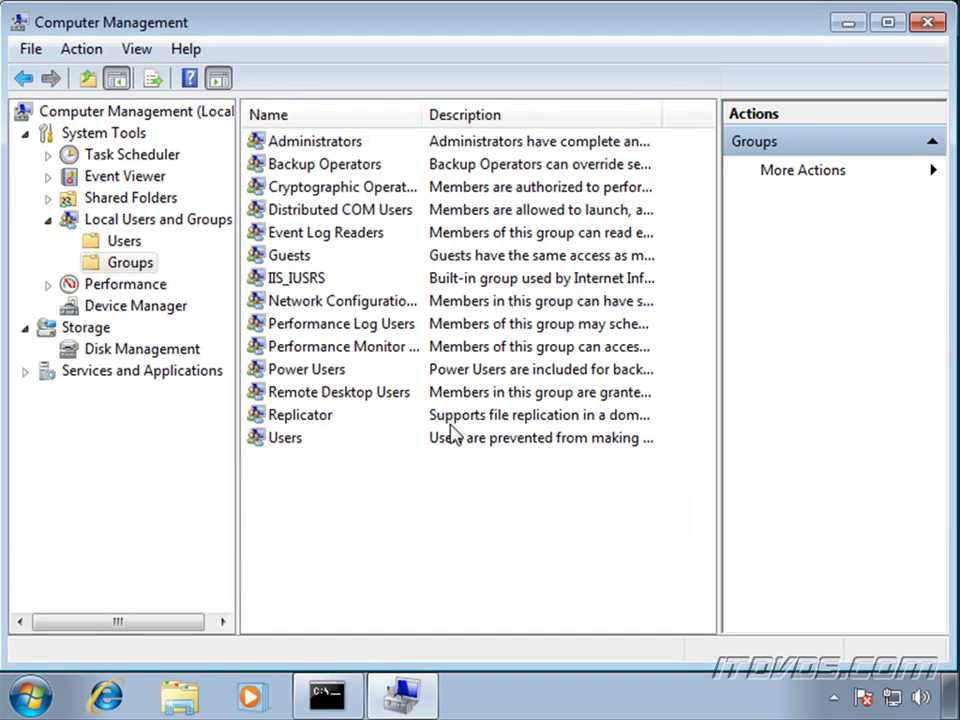
- Close Computer Management, reopen it via Computer > Manage, and list the local Groups
key("alt+F4")
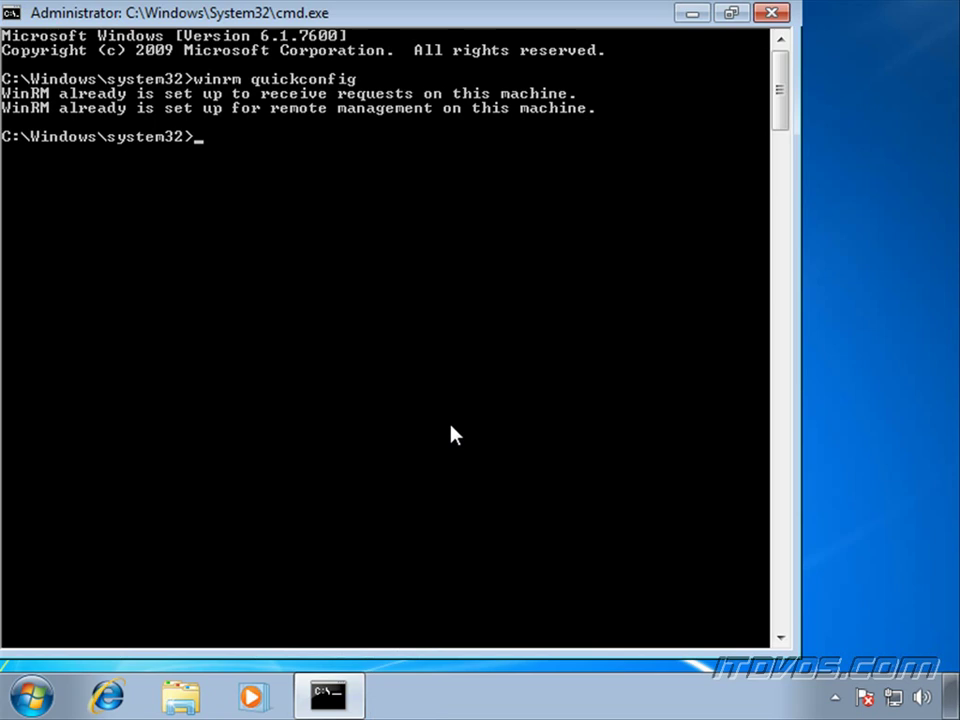
left_click(32, 695)
right_click(388, 377)
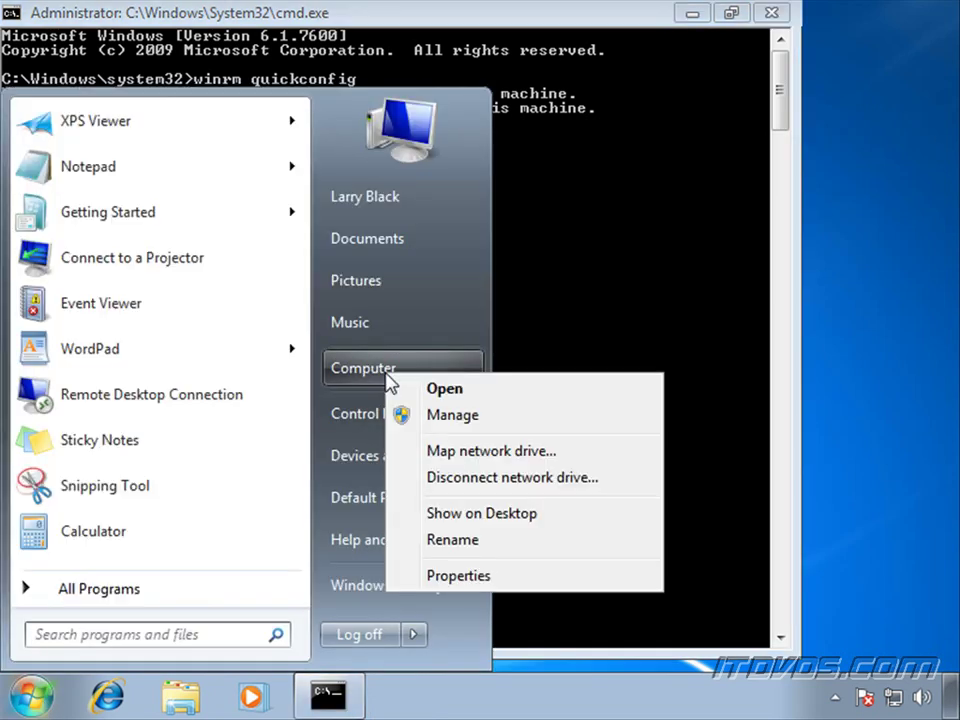
left_click(441, 416)
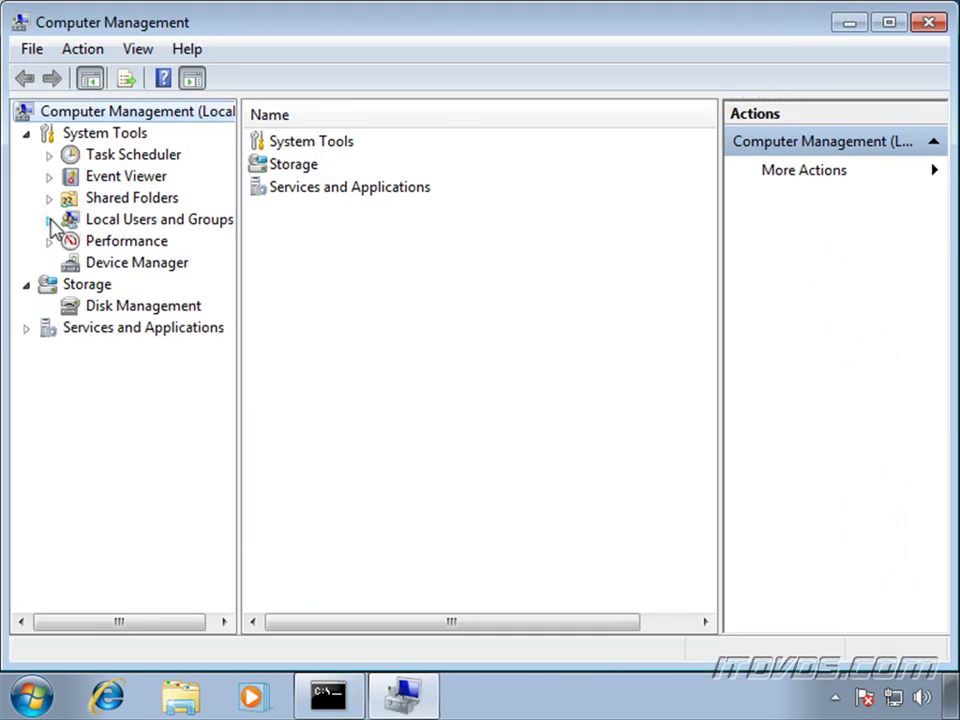
left_click(49, 220)
left_click(130, 263)
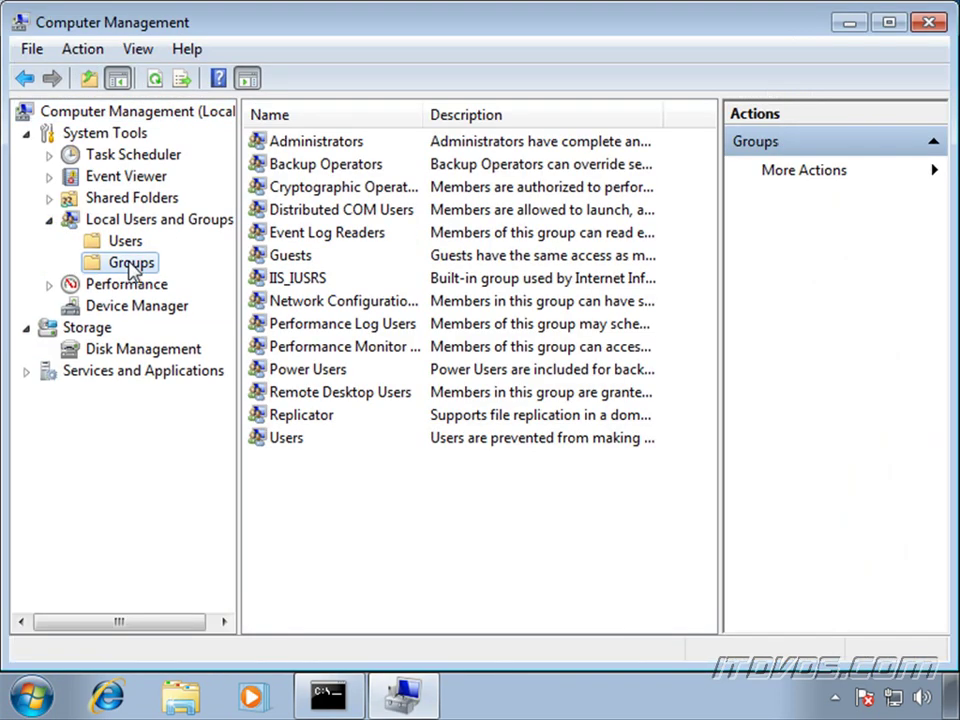
- Open Event Log Readers properties, choose Add, and limit object types to Computers only
double_click(305, 234)
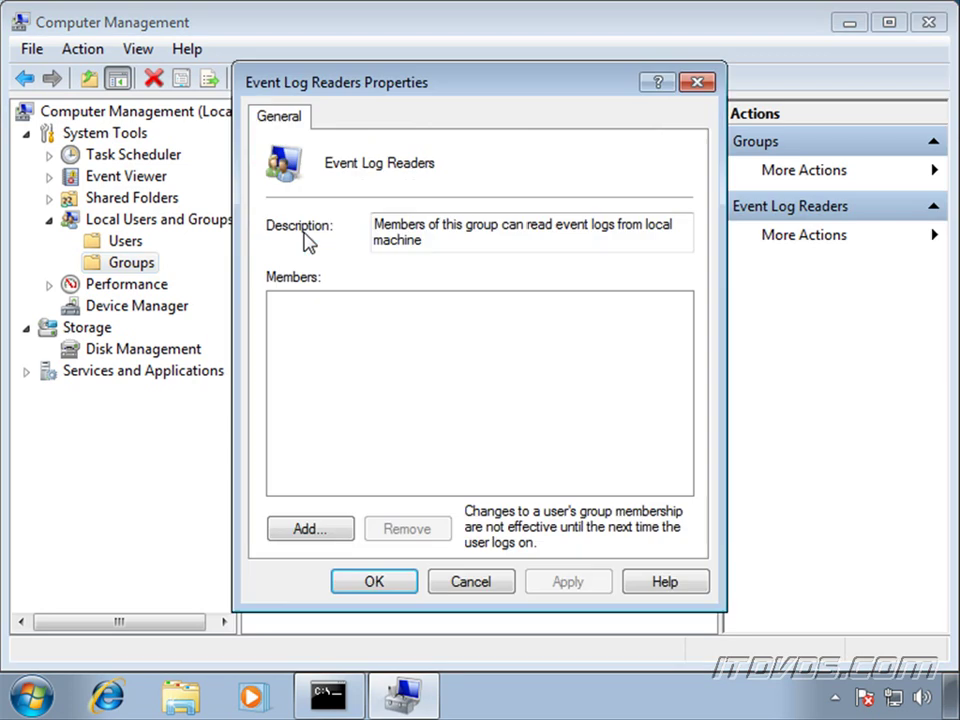
left_click(313, 530)
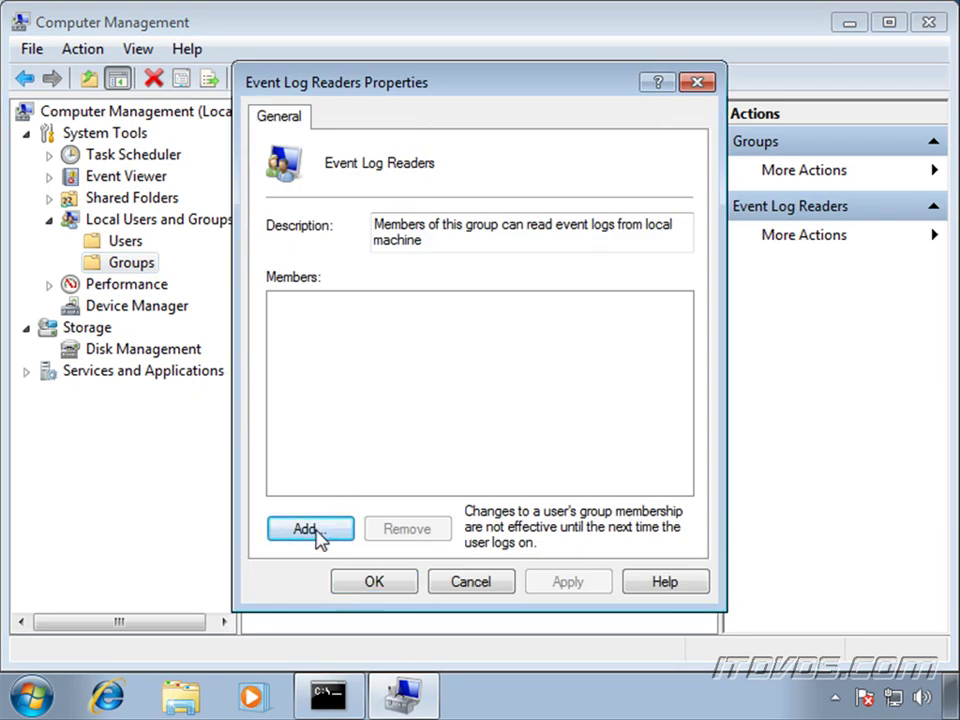
left_click(310, 529)
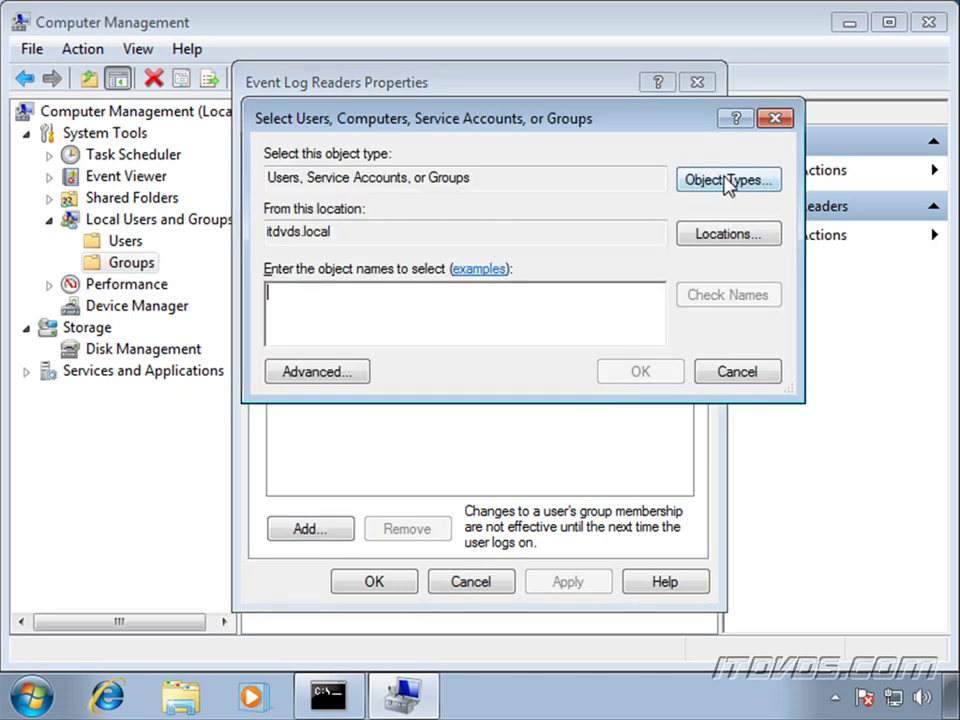
left_click(728, 181)
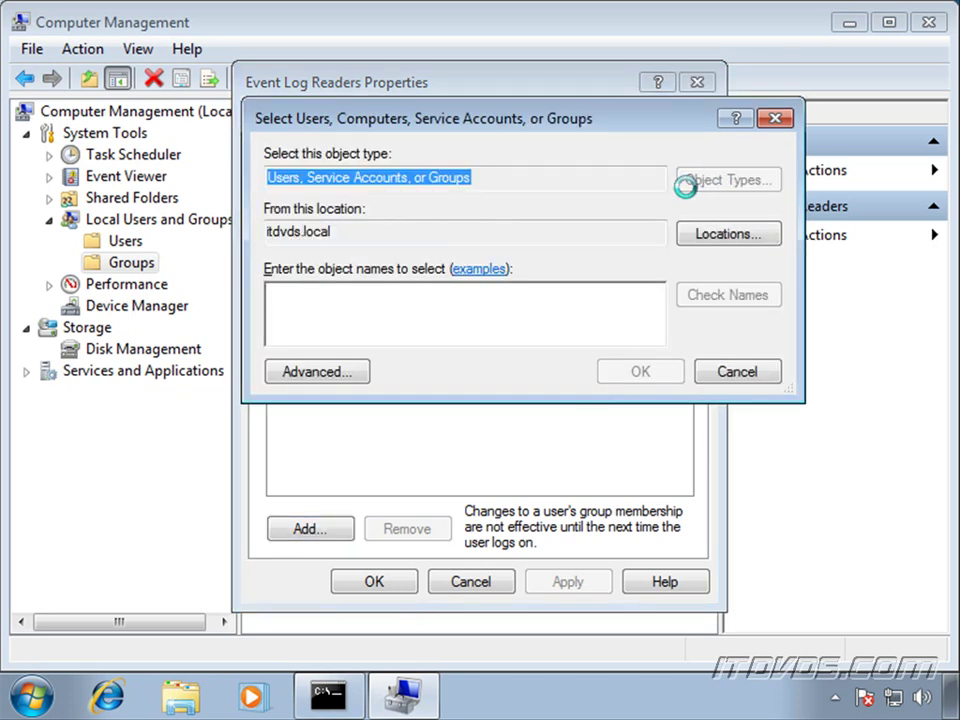
left_click(289, 254)
left_click(289, 293)
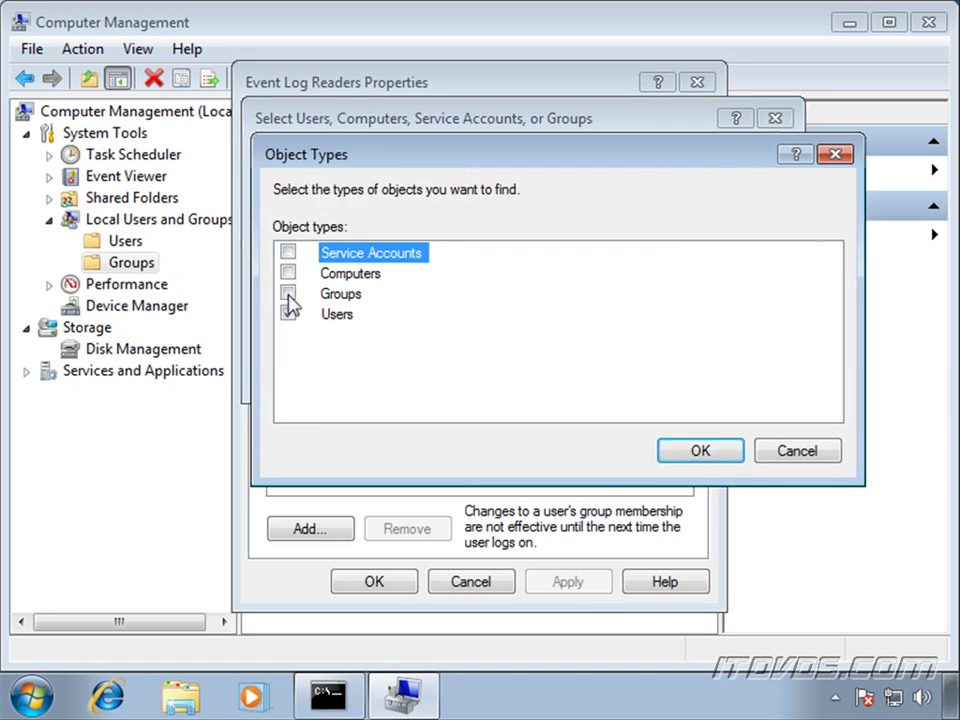
left_click(289, 313)
left_click(289, 273)
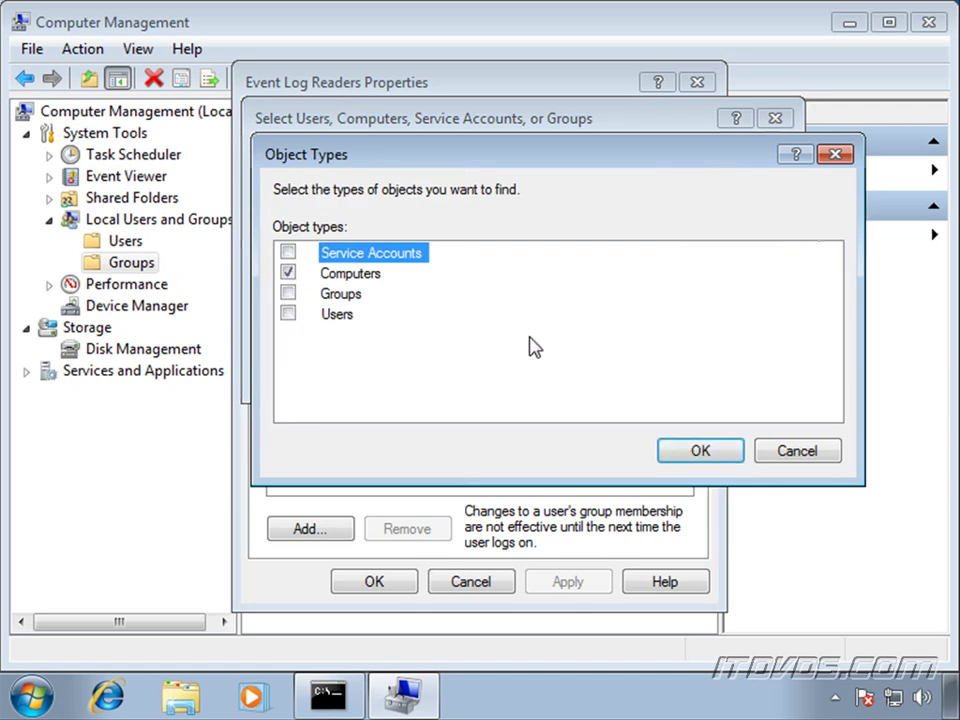
left_click(700, 451)
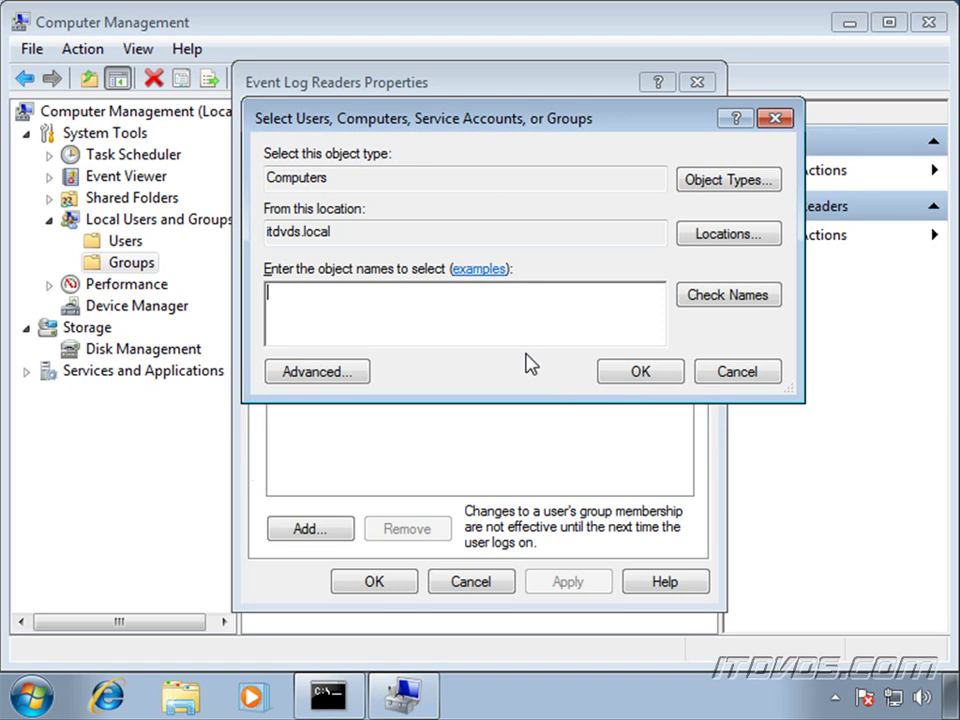
- Enter desktop101, verify the name, and add it as a group member
type("desktop101")
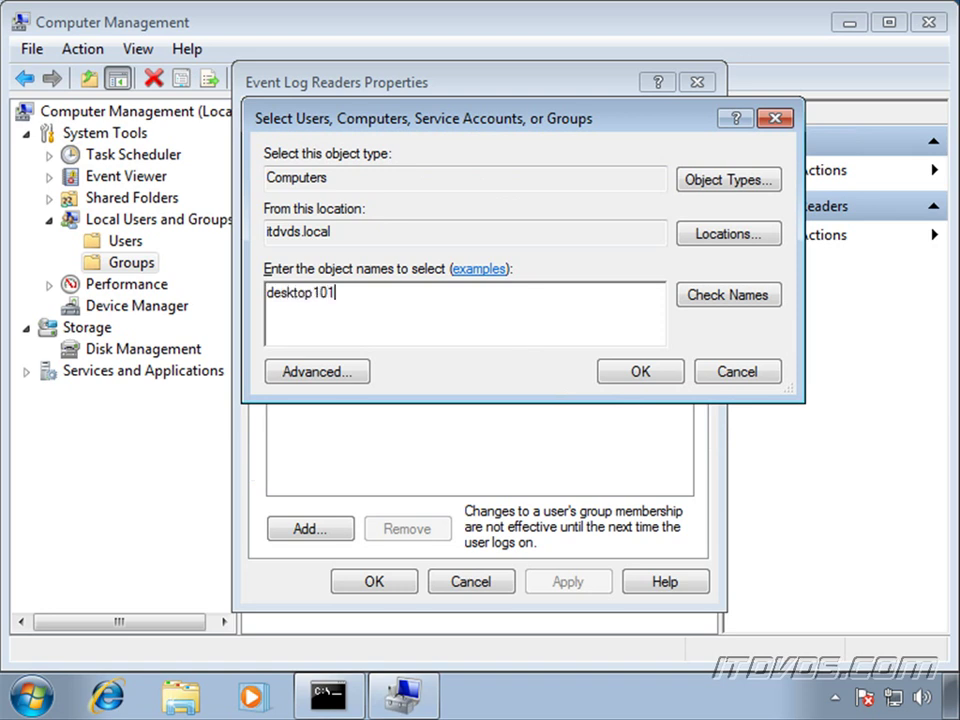
left_click(700, 298)
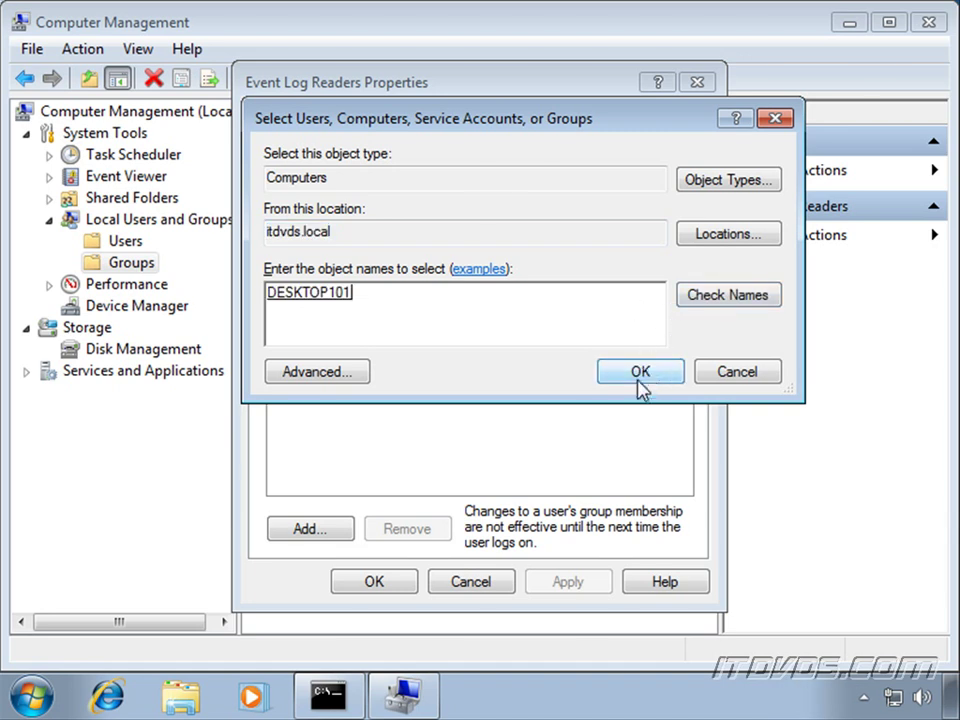
left_click(639, 376)
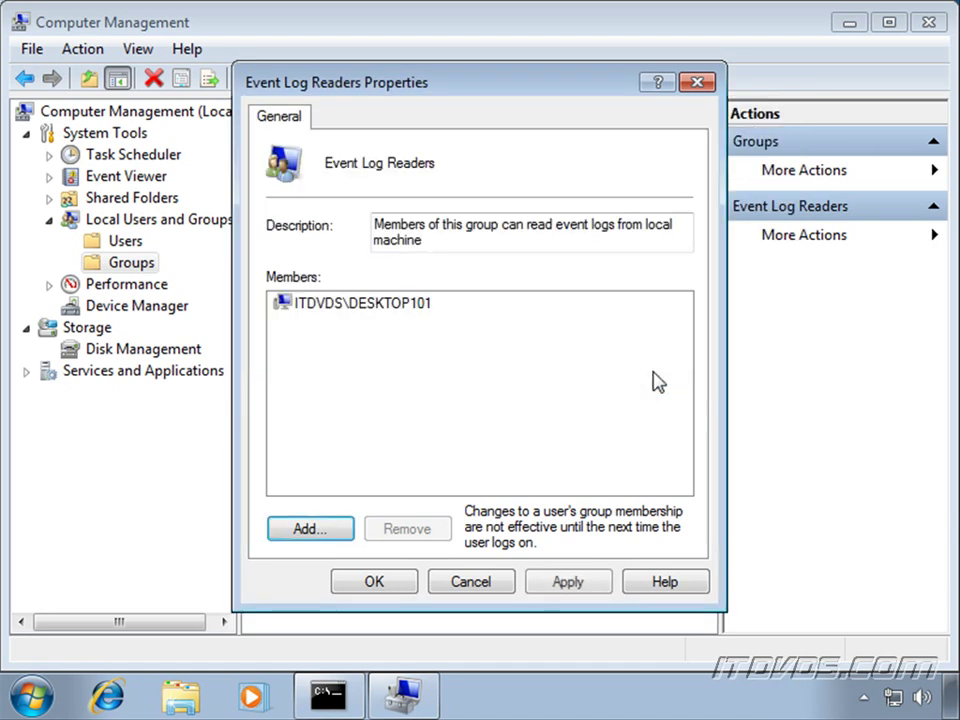
left_click(386, 580)
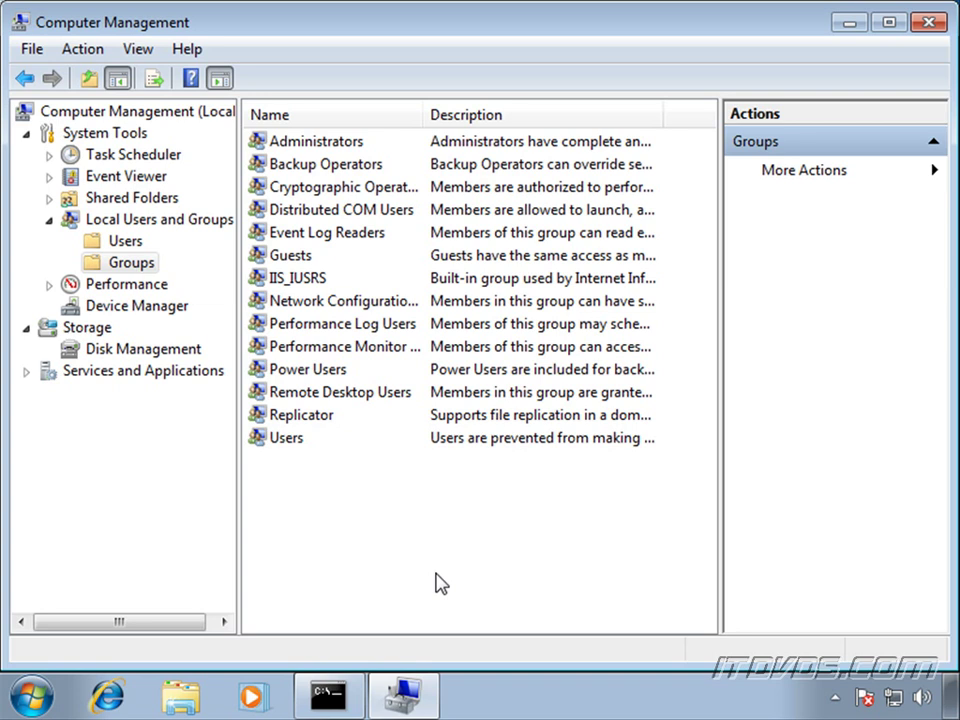
- In the Command Prompt, run winrm quickconfig, which reports WinRM is already configured
left_click(328, 693)
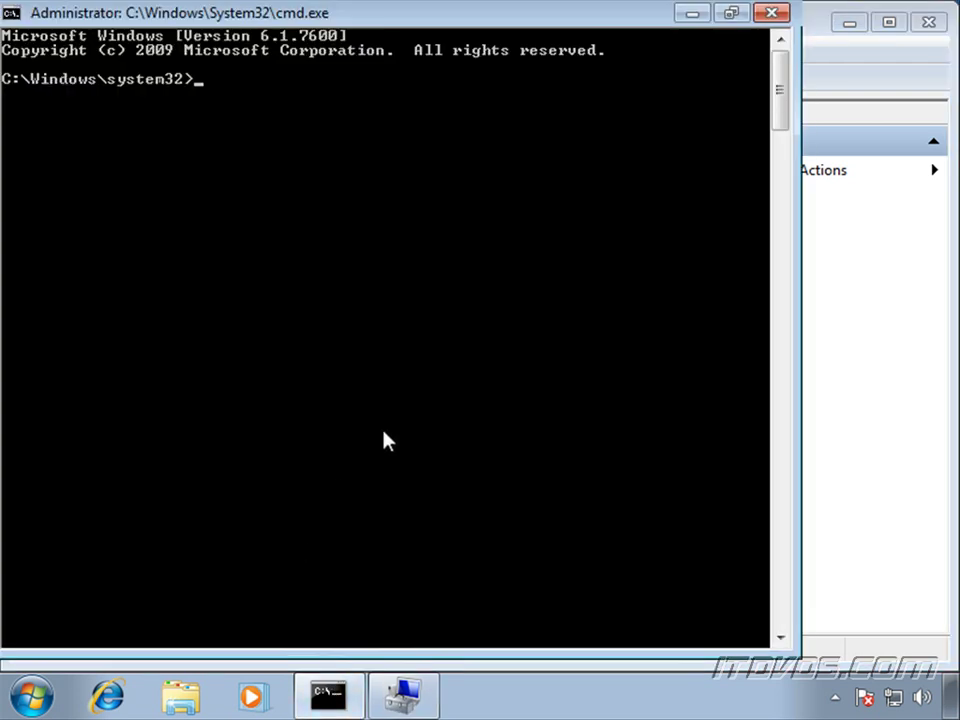
type("winrm quickcon")
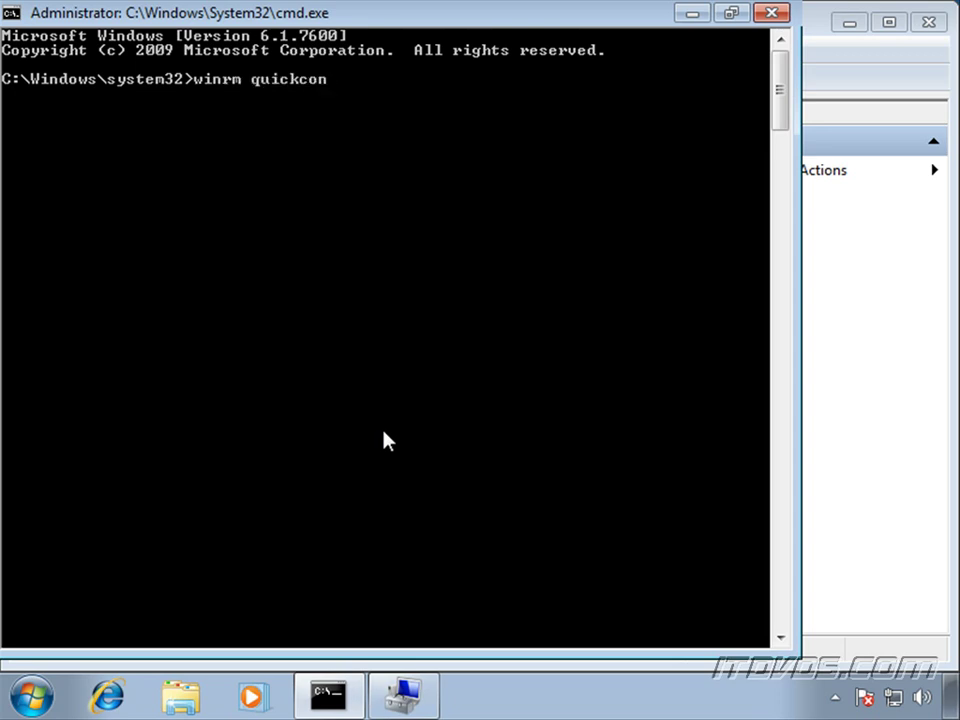
type("fig")
key("Return")
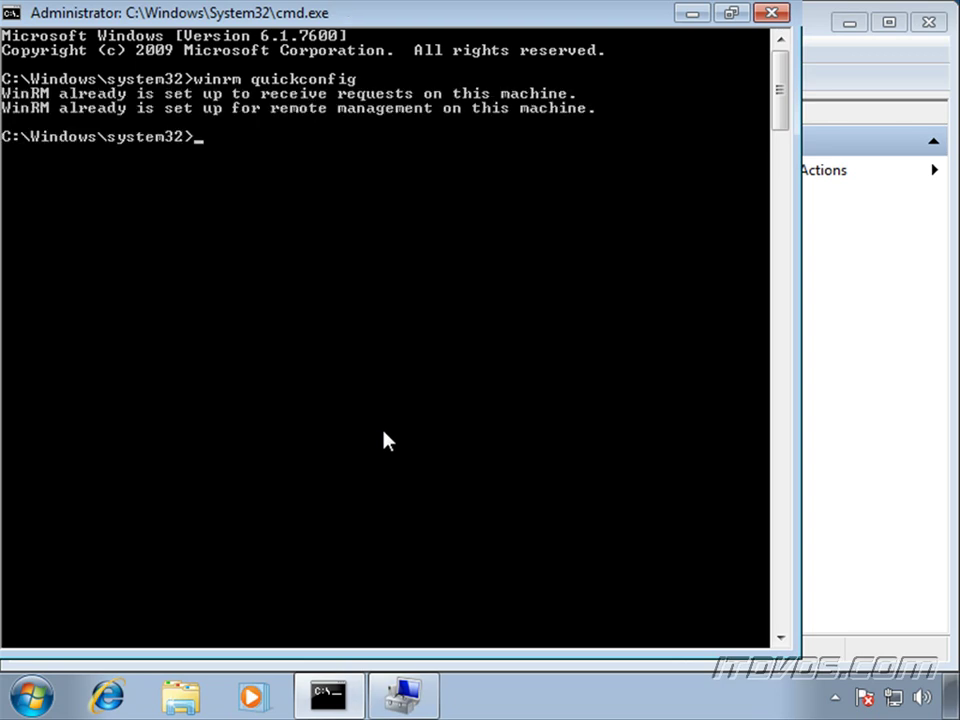
- Run wecutil qc and answer y to set the Event Collector service to Delay-Start
type("wecutil qc")
key("Return")
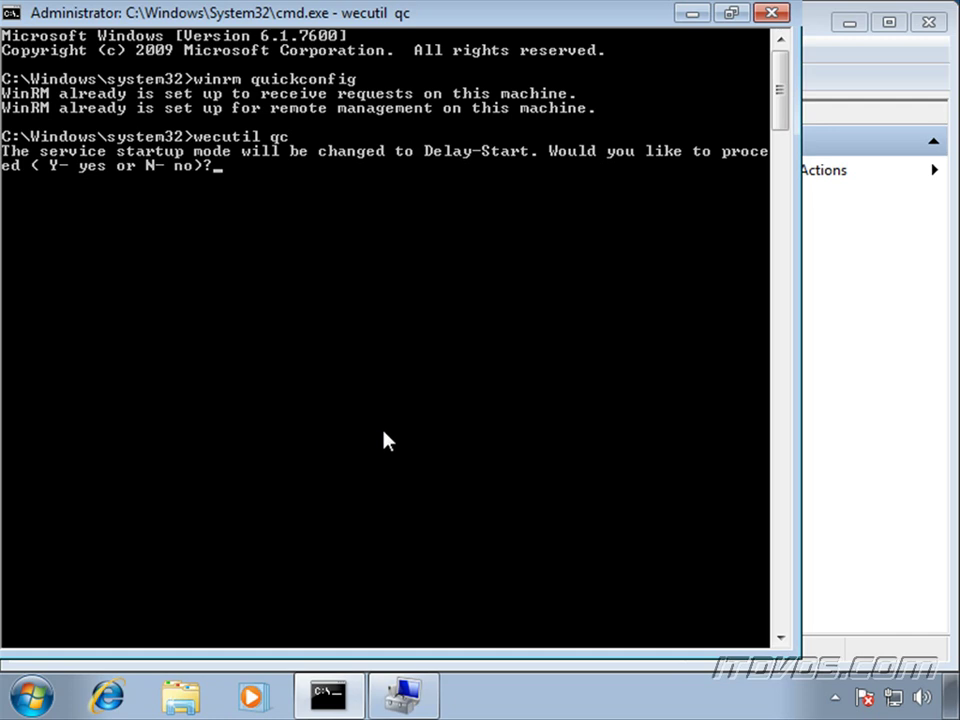
type("y")
key("Return")
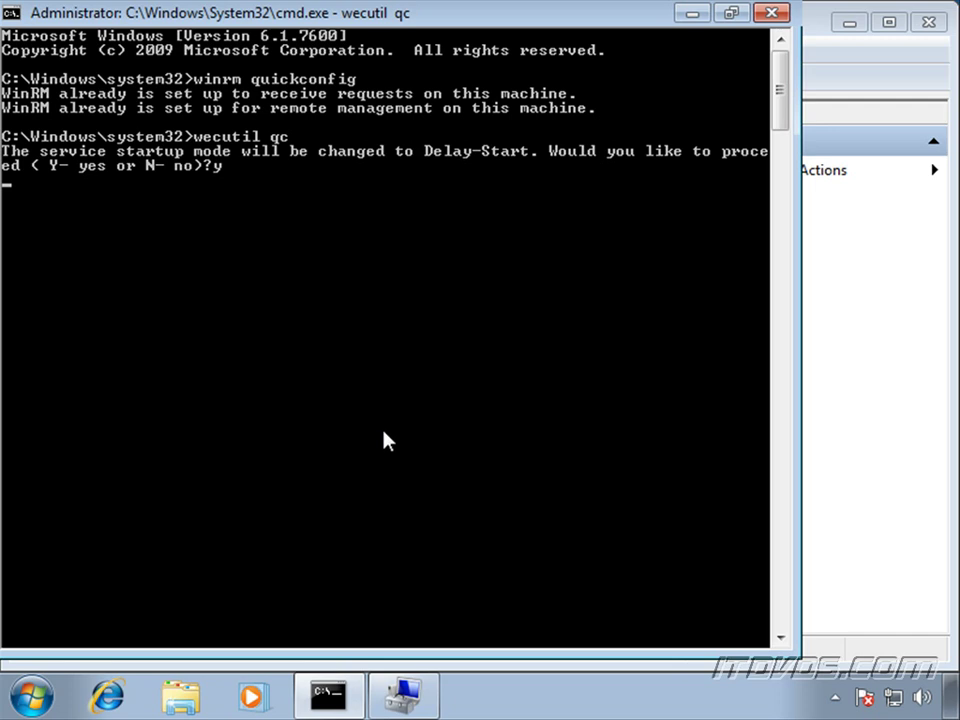